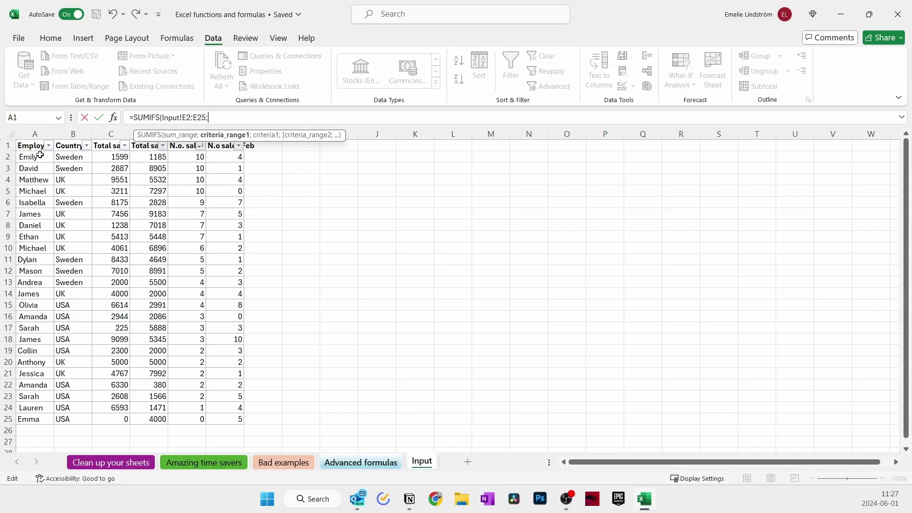
- Snap the two workbook windows side by side and switch to the left 'Clean up your sheets' window
{"action": "left_click_drag", "start_coordinate": [40, 156], "coordinate": [30, 417]}
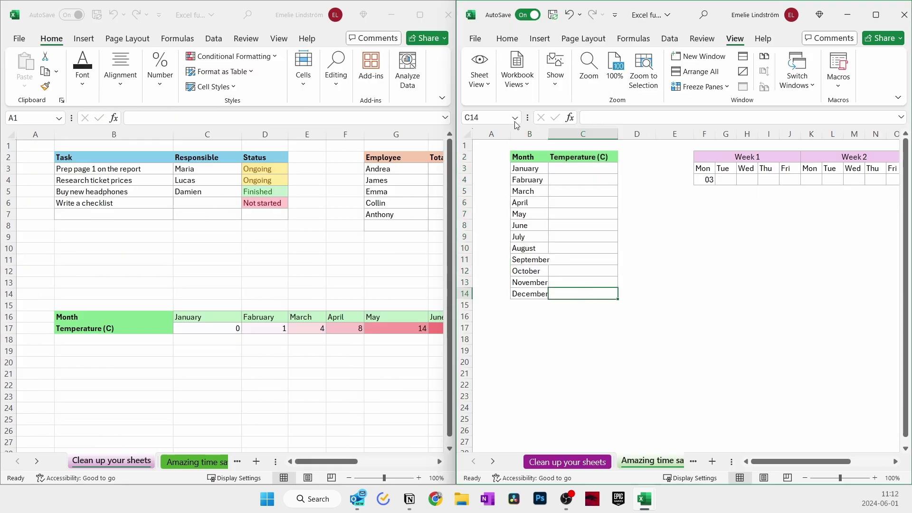
{"action": "key", "text": "ctrl+F6"}
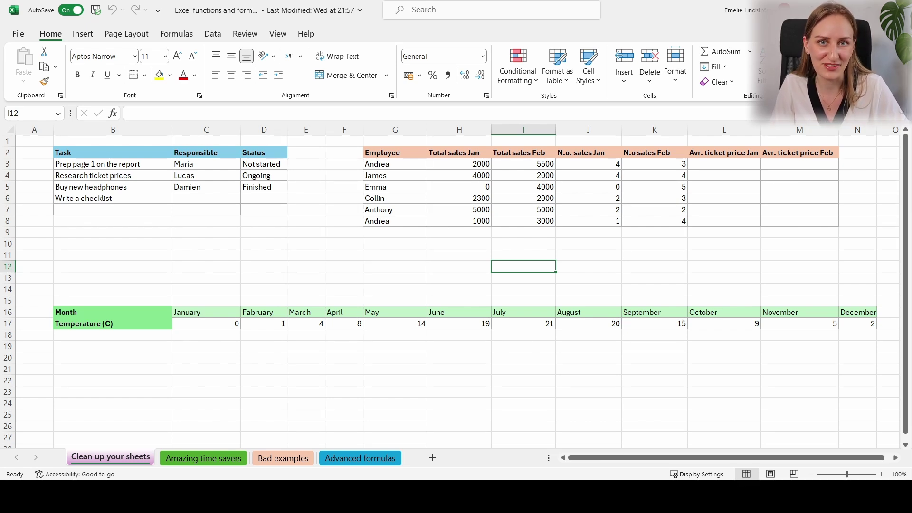
- Select cell E6 beside the task list and bring up the Data tab tools
{"action": "key", "text": "Left"}
{"action": "key", "text": "Left"}
{"action": "key", "text": "Up"}
{"action": "key", "text": "Up"}
{"action": "key", "text": "Up"}
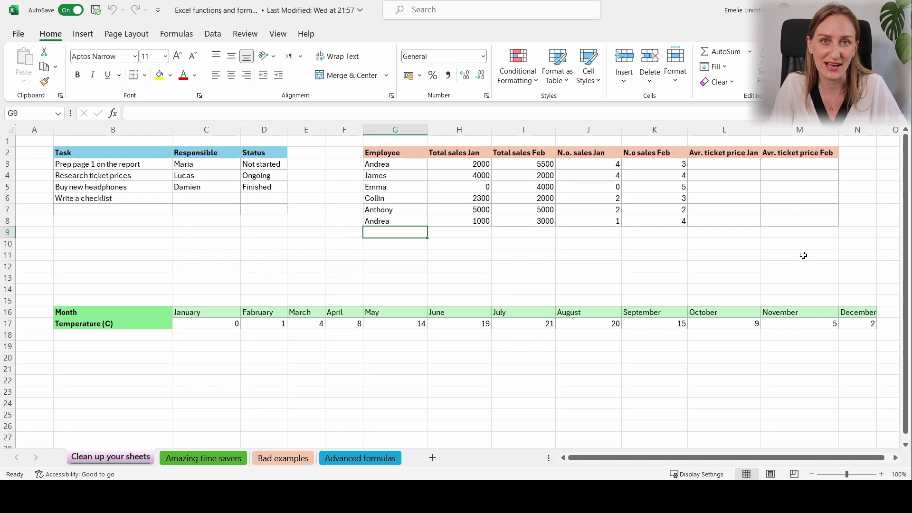
{"action": "left_click", "coordinate": [306, 198]}
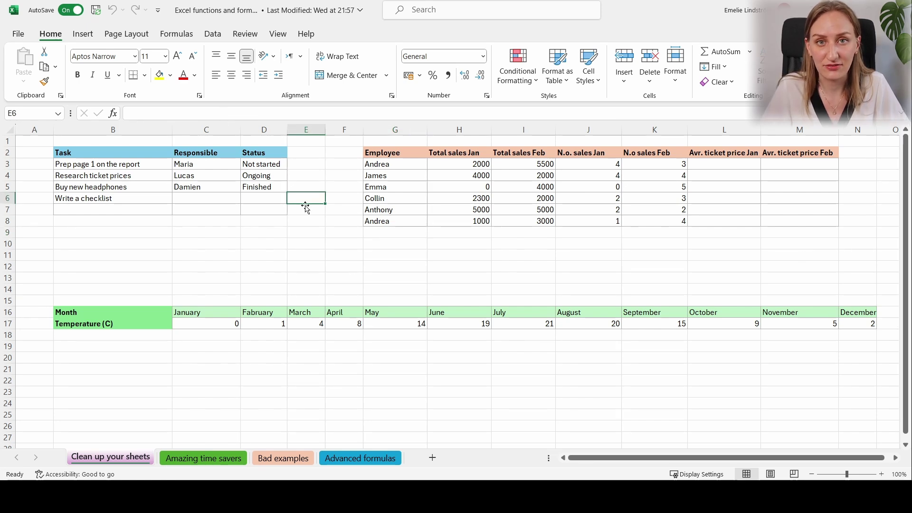
{"action": "key", "text": "alt+a"}
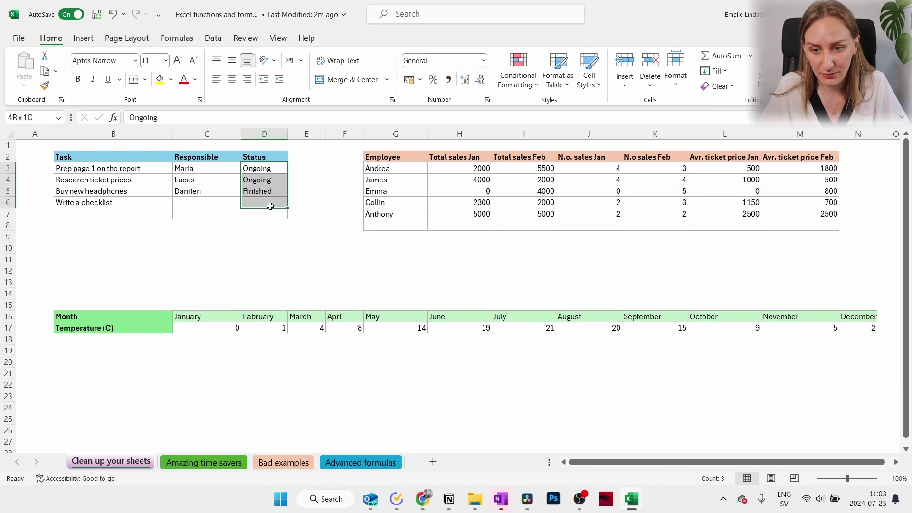
- Give D3:D7 a List data validation with source 'Not started; Ongoing; Finished'
{"action": "left_click_drag", "start_coordinate": [271, 204], "coordinate": [269, 210]}
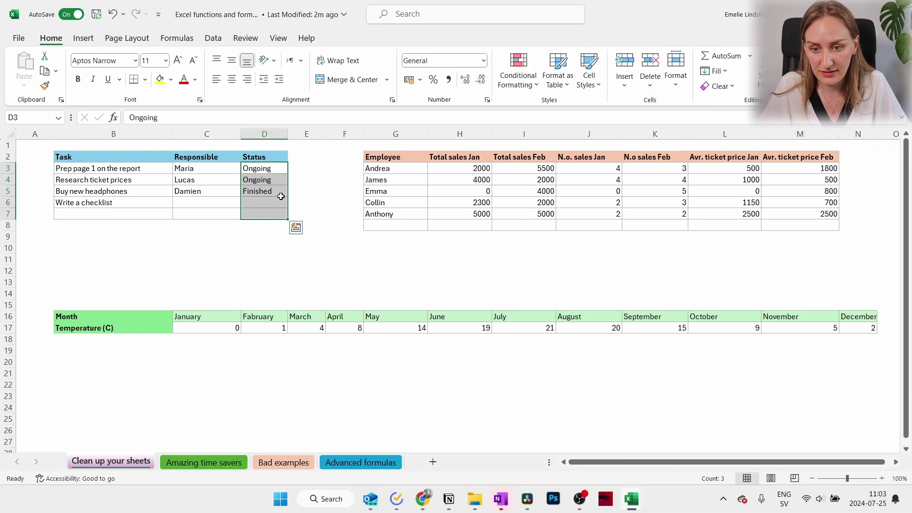
{"action": "left_click", "coordinate": [213, 38]}
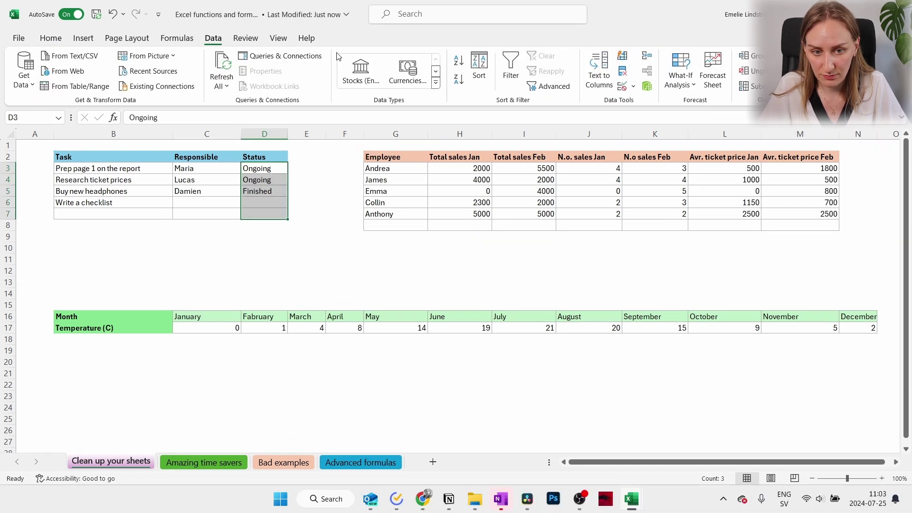
{"action": "left_click", "coordinate": [633, 86]}
{"action": "left_click", "coordinate": [651, 109]}
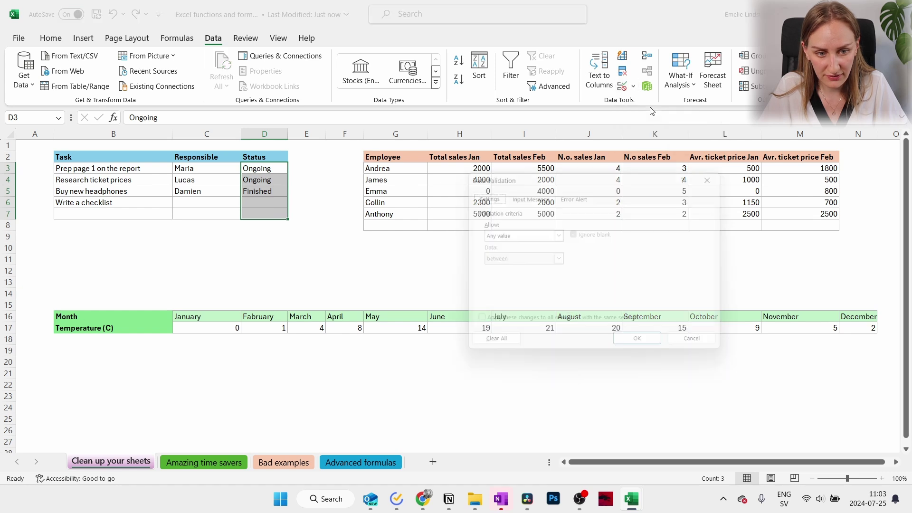
{"action": "left_click", "coordinate": [556, 235]}
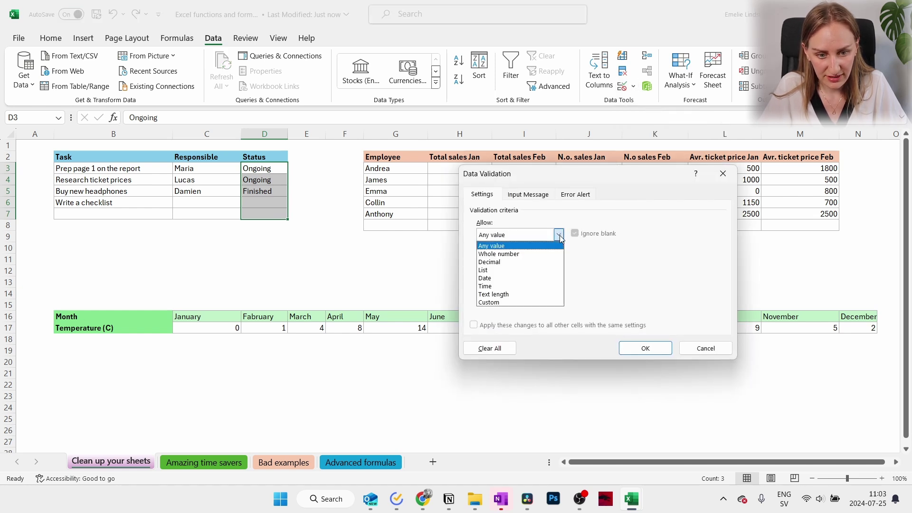
{"action": "left_click", "coordinate": [498, 271]}
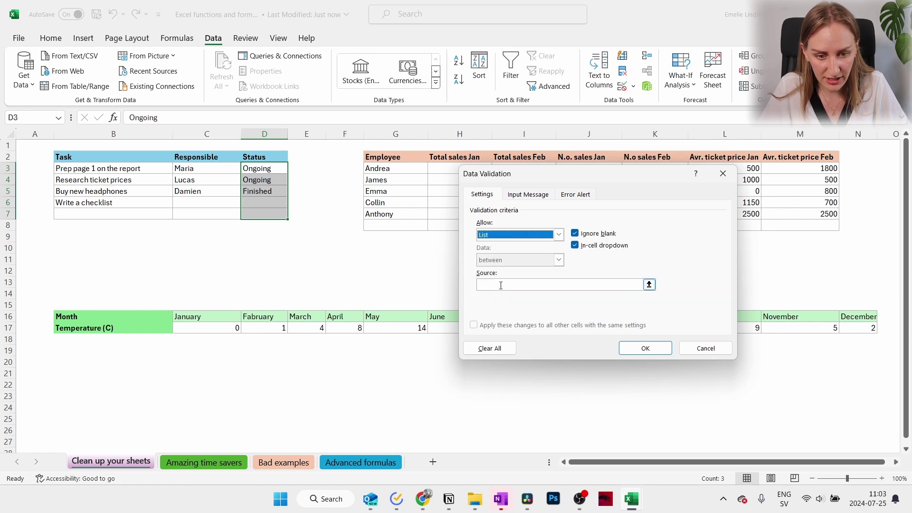
{"action": "left_click", "coordinate": [492, 284]}
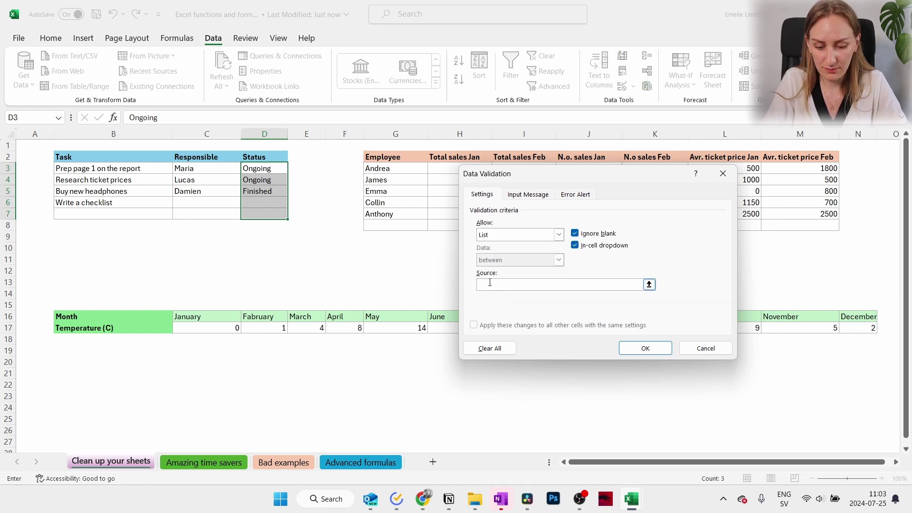
{"action": "type", "text": "Not started"}
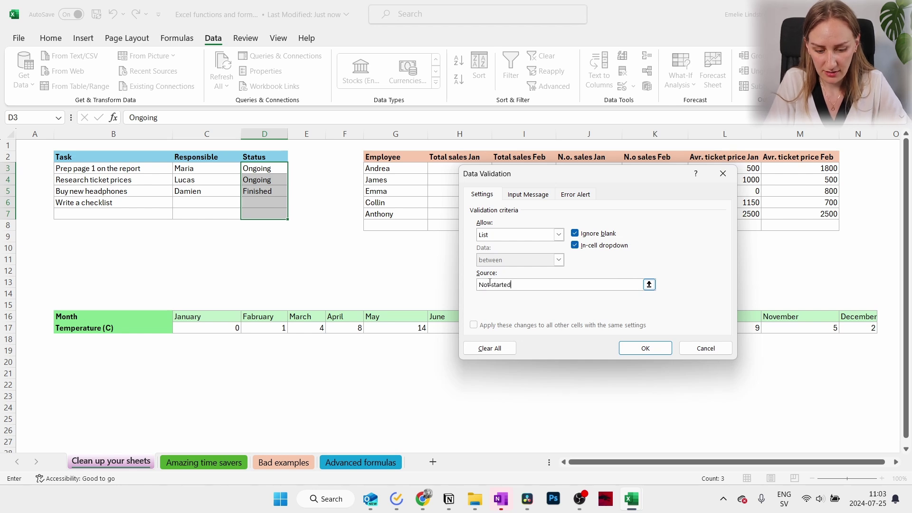
{"action": "type", "text": "; Ongoing"}
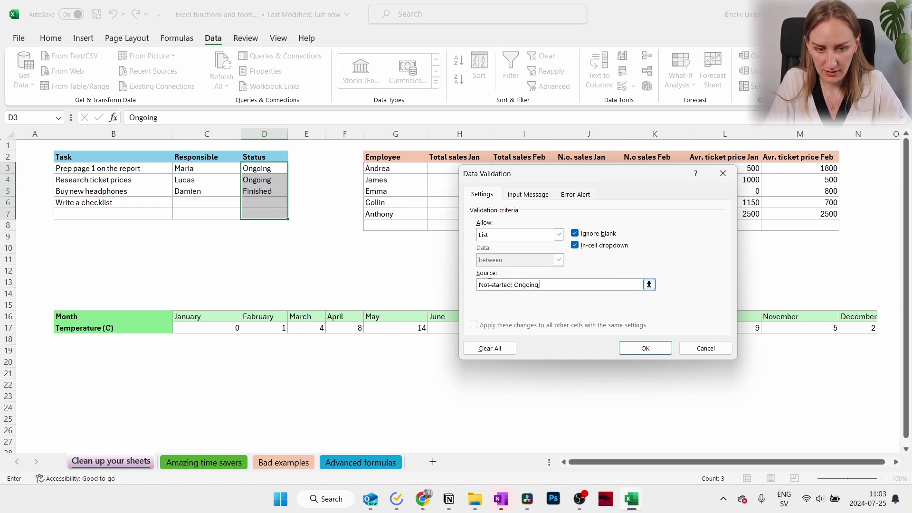
{"action": "type", "text": "; Finished"}
{"action": "left_click", "coordinate": [645, 348]}
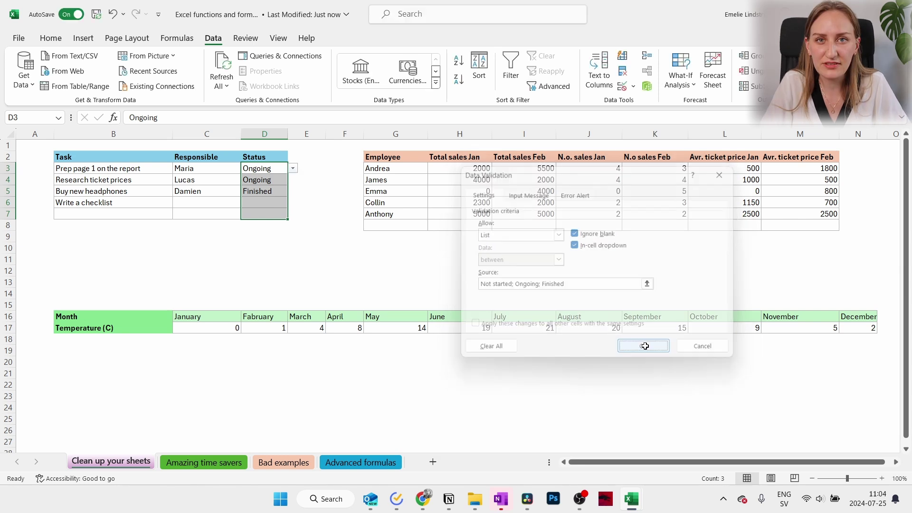
- Test D3's new dropdown, keeping it at Ongoing, then open D6's status choices
{"action": "left_click", "coordinate": [292, 168]}
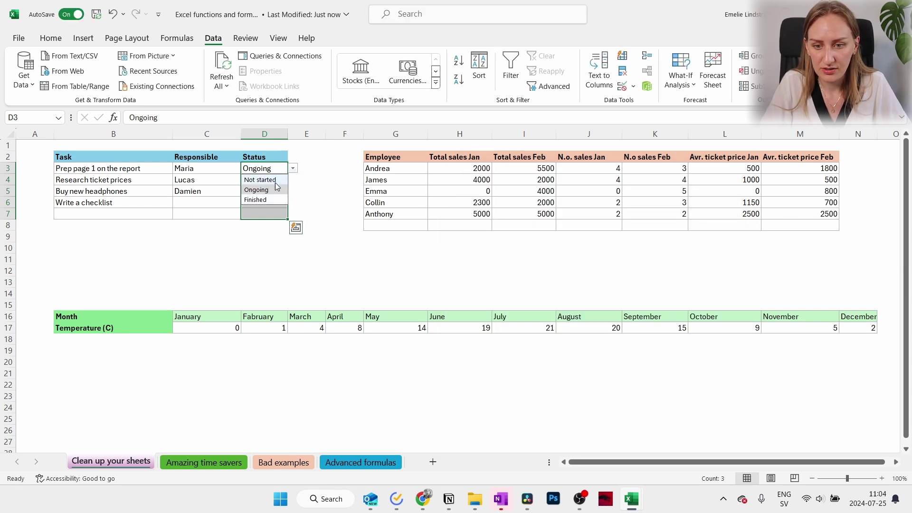
{"action": "left_click", "coordinate": [291, 178]}
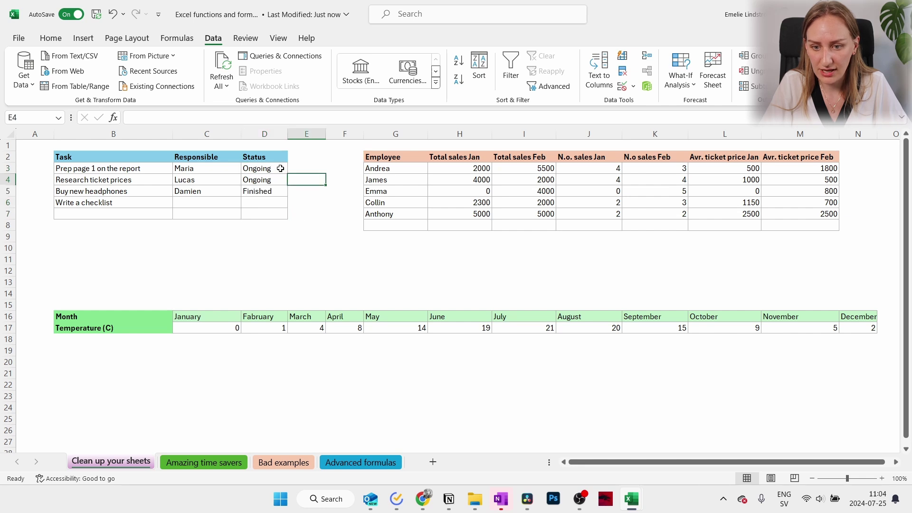
{"action": "left_click", "coordinate": [281, 168]}
{"action": "left_click", "coordinate": [293, 168]}
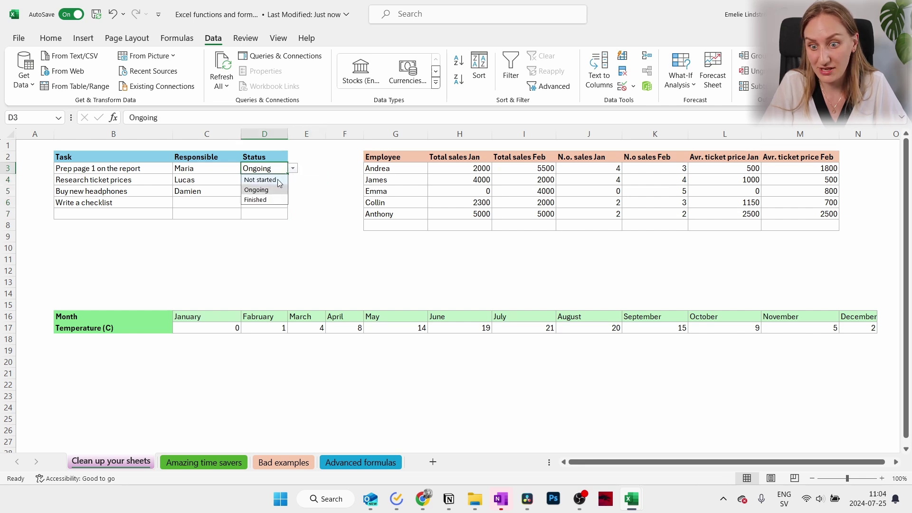
{"action": "left_click", "coordinate": [261, 190]}
{"action": "left_click", "coordinate": [304, 189]}
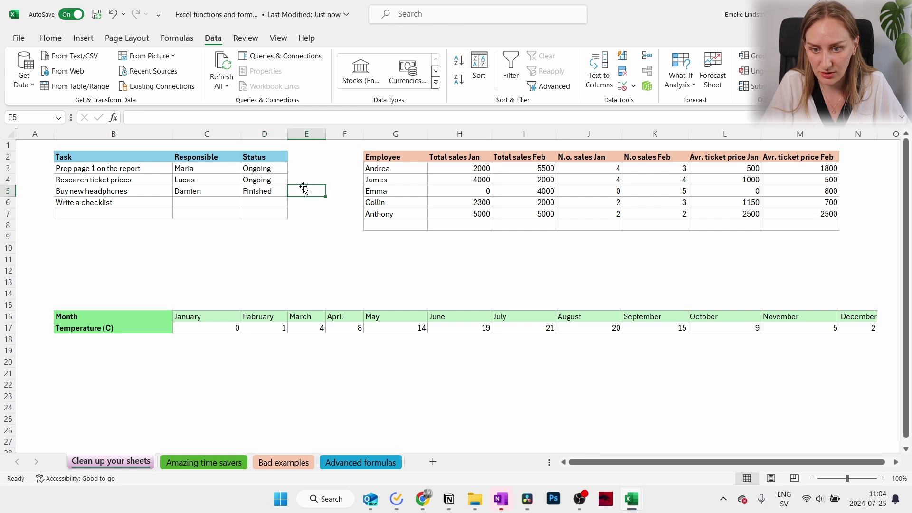
{"action": "left_click", "coordinate": [281, 203]}
{"action": "left_click", "coordinate": [293, 202]}
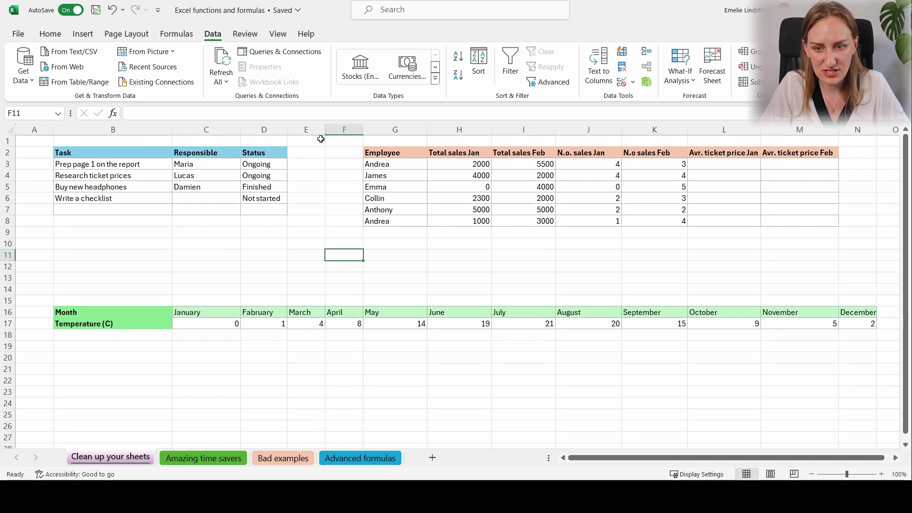
- Select D3:D7 and add an Equal To rule filling 'Not started' cells red
{"action": "left_click", "coordinate": [50, 34]}
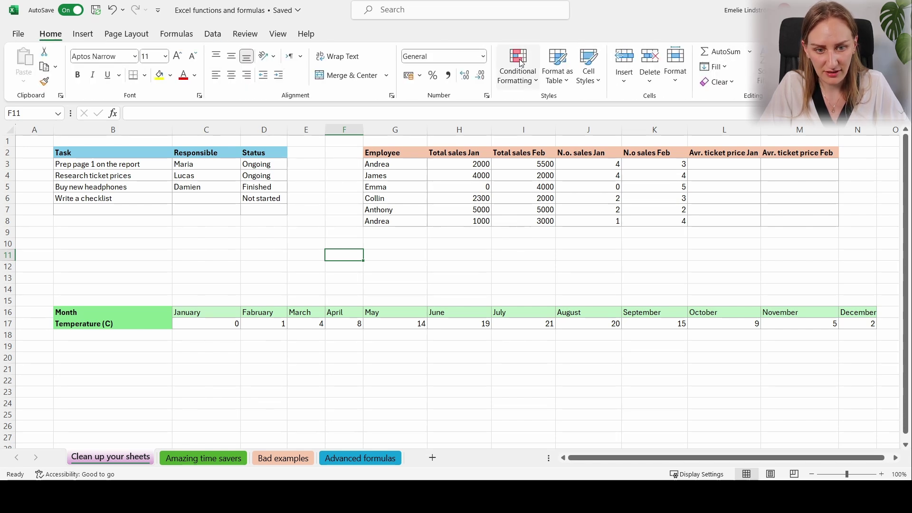
{"action": "left_click_drag", "start_coordinate": [266, 163], "coordinate": [276, 210]}
{"action": "left_click", "coordinate": [302, 185]}
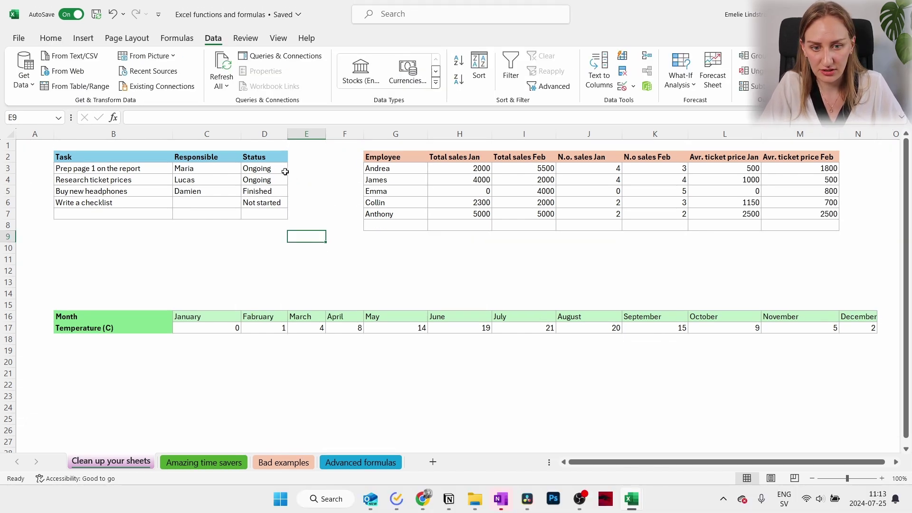
{"action": "left_click_drag", "start_coordinate": [277, 169], "coordinate": [266, 213]}
{"action": "left_click", "coordinate": [52, 38]}
{"action": "left_click", "coordinate": [523, 83]}
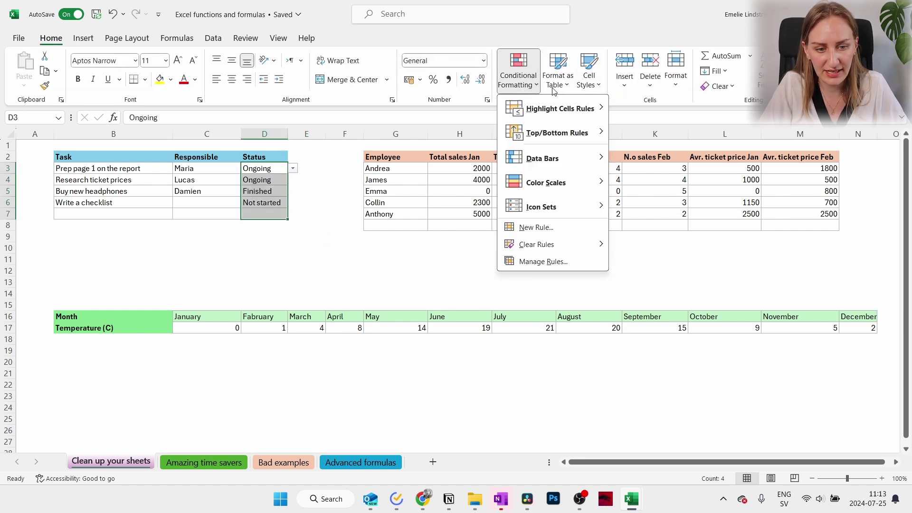
{"action": "mouse_move", "coordinate": [593, 113]}
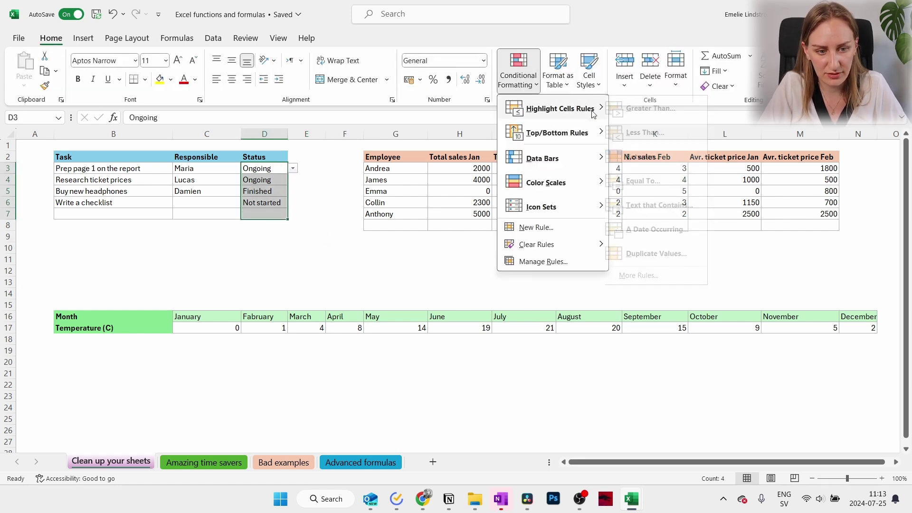
{"action": "left_click", "coordinate": [682, 184]}
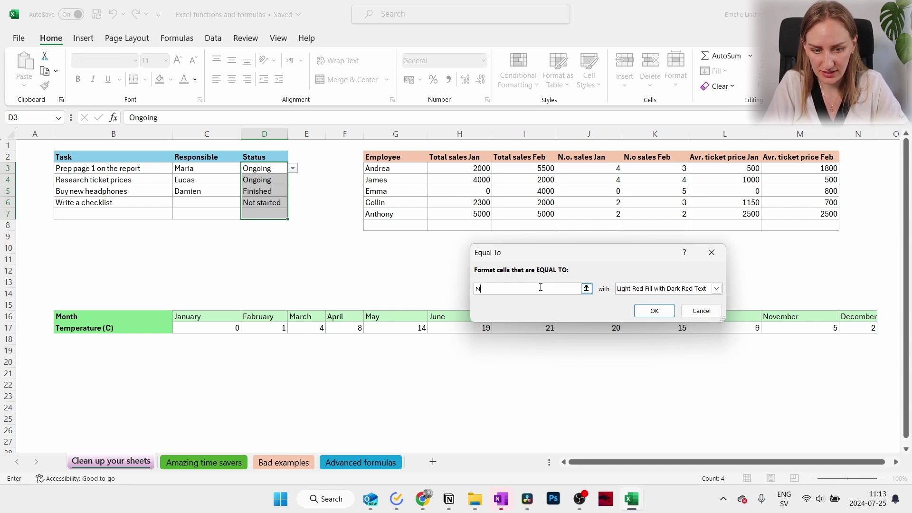
{"action": "type", "text": "Not started"}
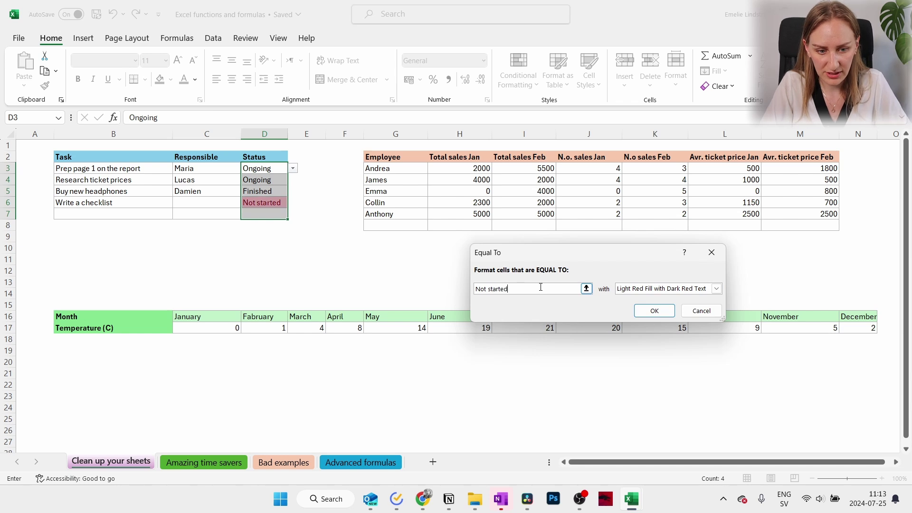
{"action": "left_click", "coordinate": [654, 311]}
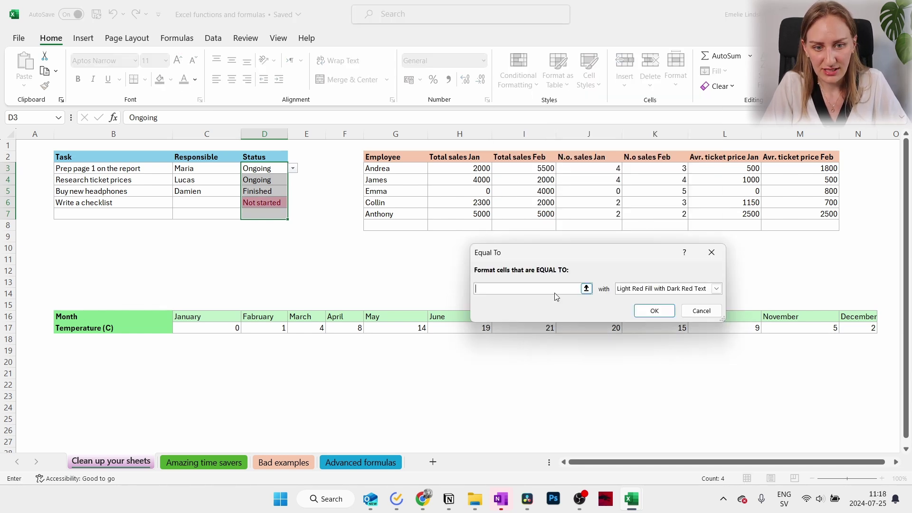
- Add Equal To rules giving 'Ongoing' a yellow fill and 'Finished' a green fill
{"action": "type", "text": "Ongoing"}
{"action": "left_click", "coordinate": [716, 288]}
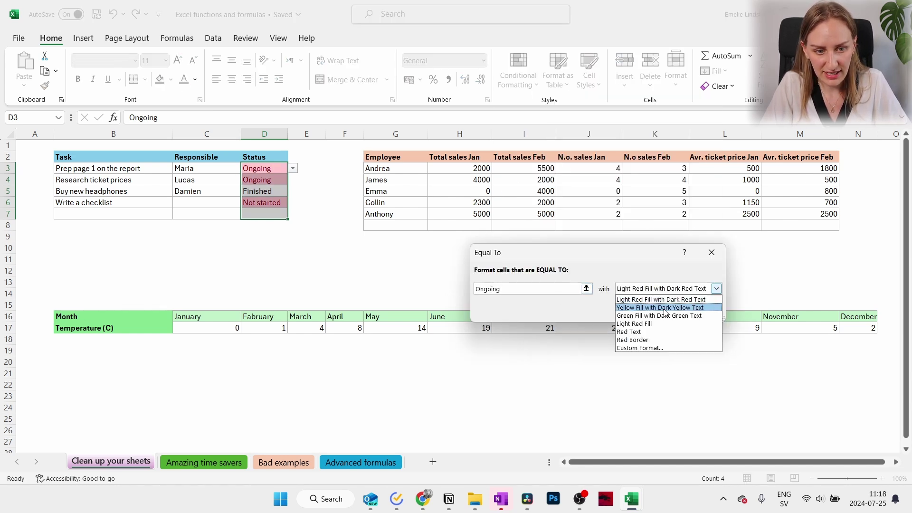
{"action": "left_click", "coordinate": [661, 307]}
{"action": "left_click", "coordinate": [654, 311]}
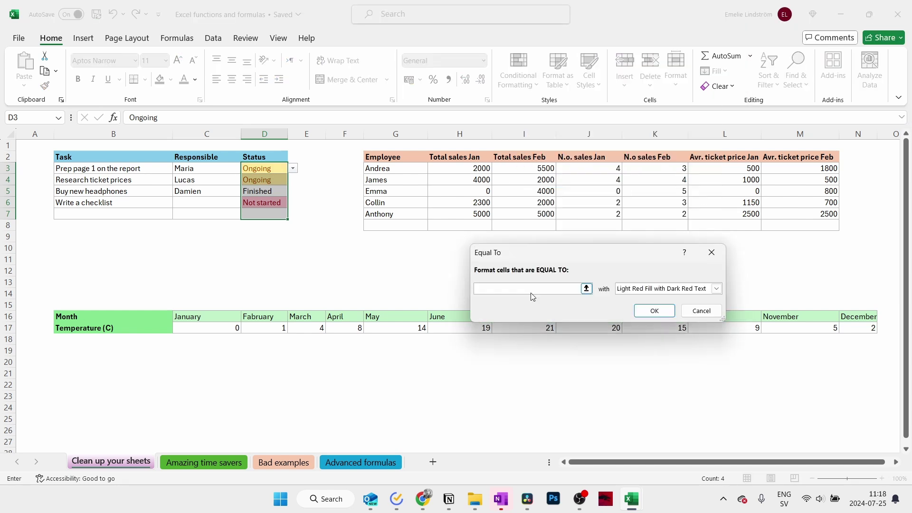
{"action": "type", "text": "Finished"}
{"action": "left_click", "coordinate": [717, 289]}
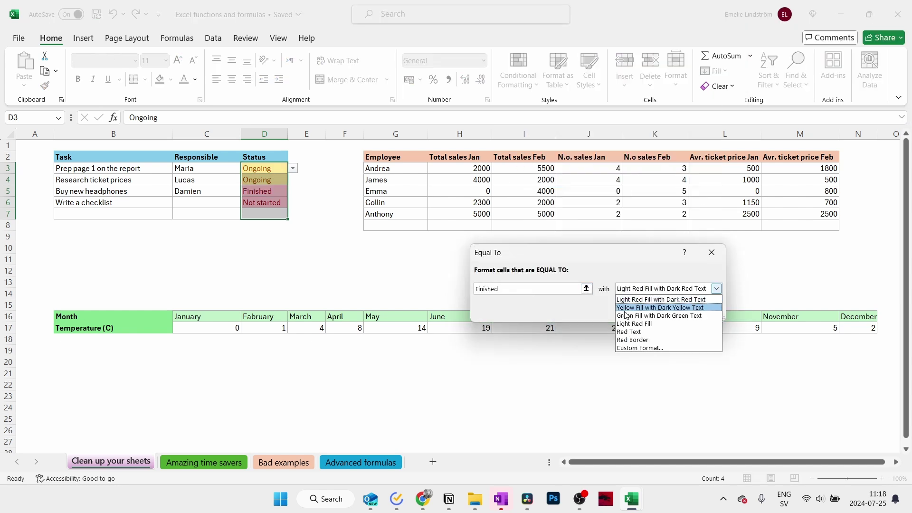
{"action": "left_click", "coordinate": [660, 318]}
{"action": "left_click", "coordinate": [654, 311]}
{"action": "left_click", "coordinate": [264, 180]}
- Test the colours by setting the ticket research task to Finished and the checklist task to Ongoing
{"action": "left_click", "coordinate": [293, 180]}
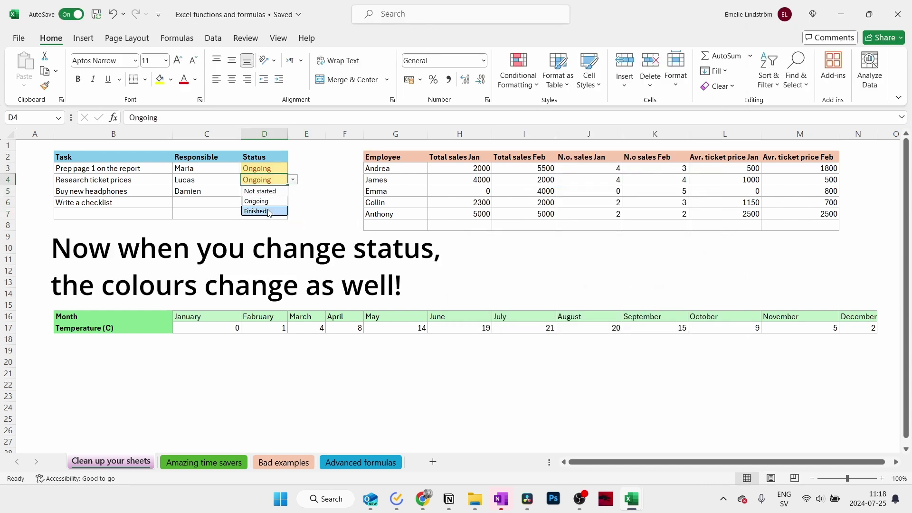
{"action": "left_click", "coordinate": [266, 211]}
{"action": "left_click", "coordinate": [284, 203]}
{"action": "left_click", "coordinate": [294, 202]}
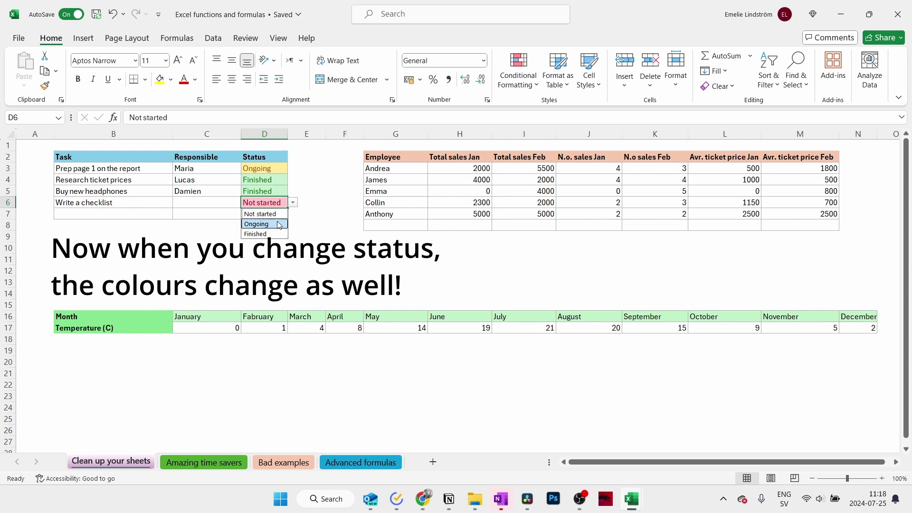
{"action": "left_click", "coordinate": [276, 223]}
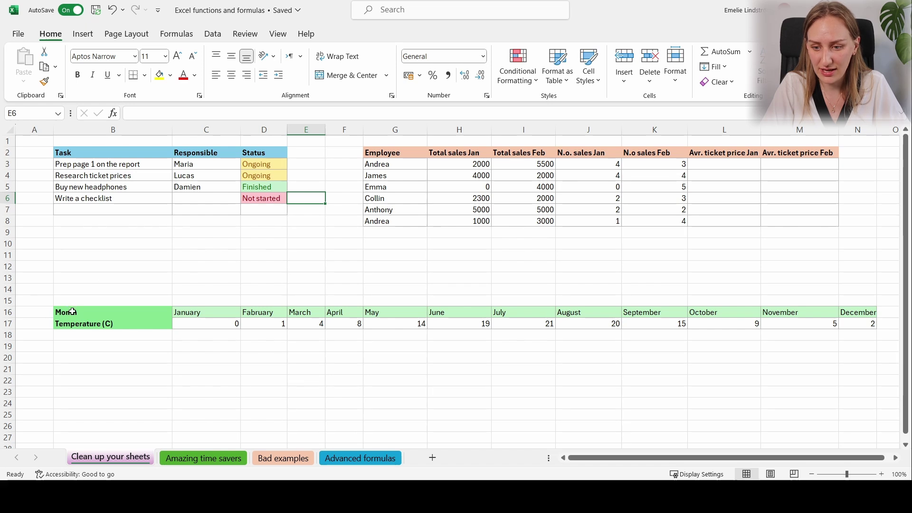
- Apply the White - Red Color Scale to the twelve monthly temperatures in C17:N17
{"action": "left_click_drag", "start_coordinate": [71, 309], "coordinate": [862, 320]}
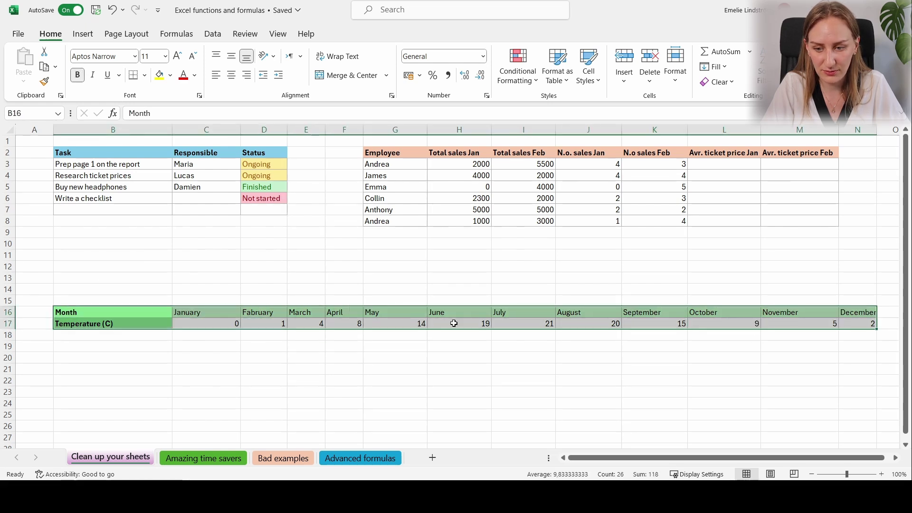
{"action": "left_click", "coordinate": [119, 312]}
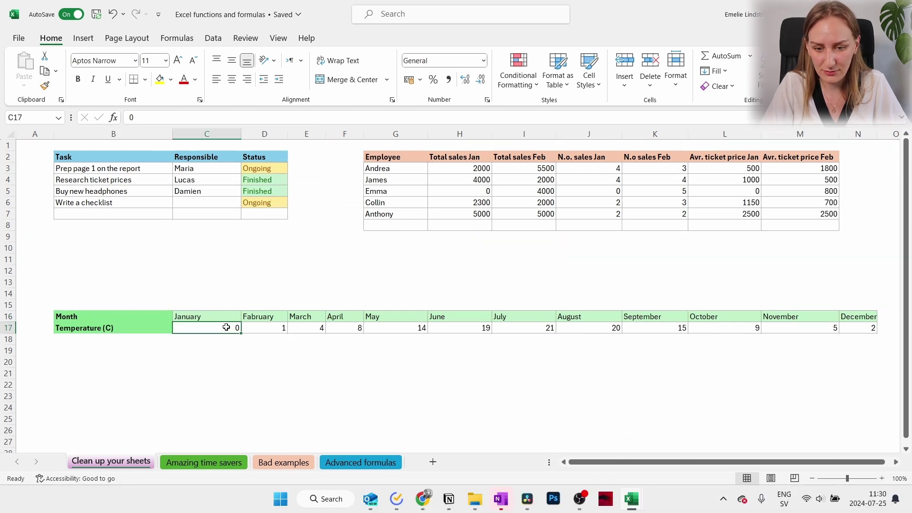
{"action": "left_click_drag", "start_coordinate": [236, 328], "coordinate": [861, 333]}
{"action": "left_click", "coordinate": [520, 82]}
{"action": "mouse_move", "coordinate": [572, 194]}
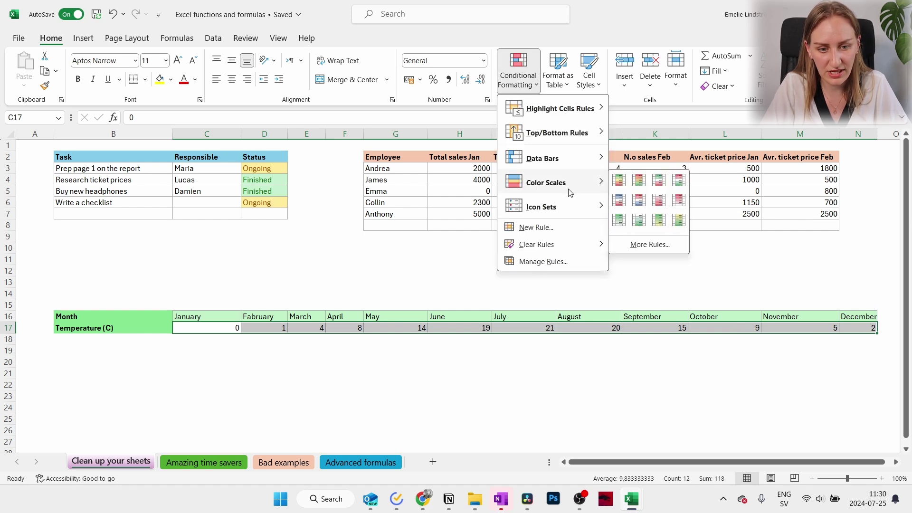
{"action": "left_click", "coordinate": [678, 202]}
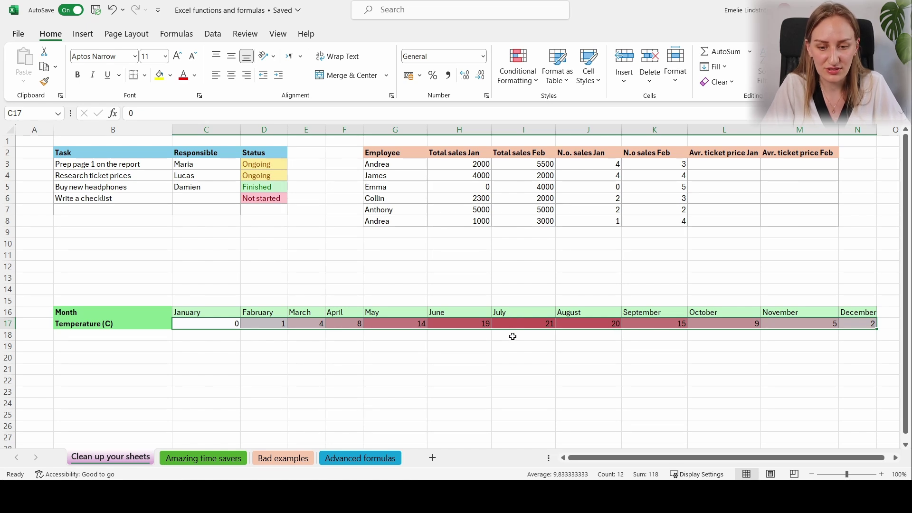
{"action": "left_click", "coordinate": [513, 338]}
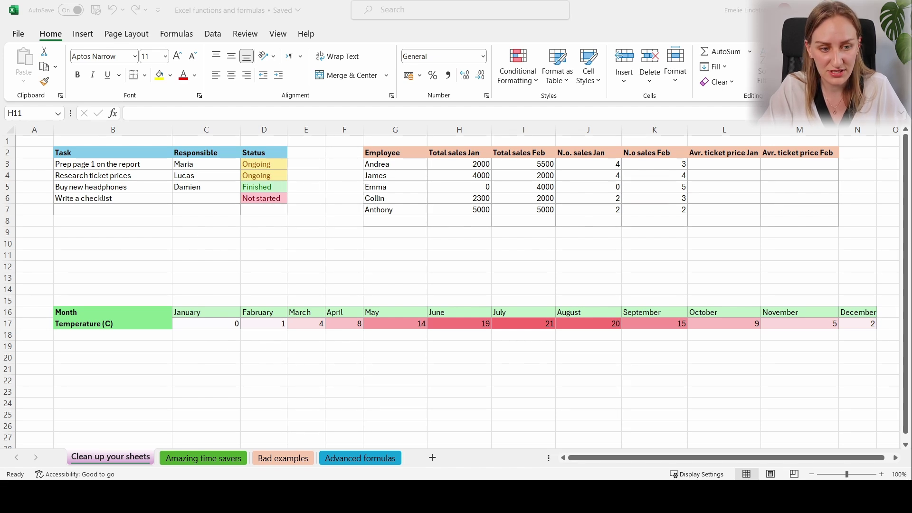
- Enter =H3/J3 in L3 to get Andrea's January average ticket price
{"action": "left_click", "coordinate": [723, 167]}
{"action": "type", "text": "="}
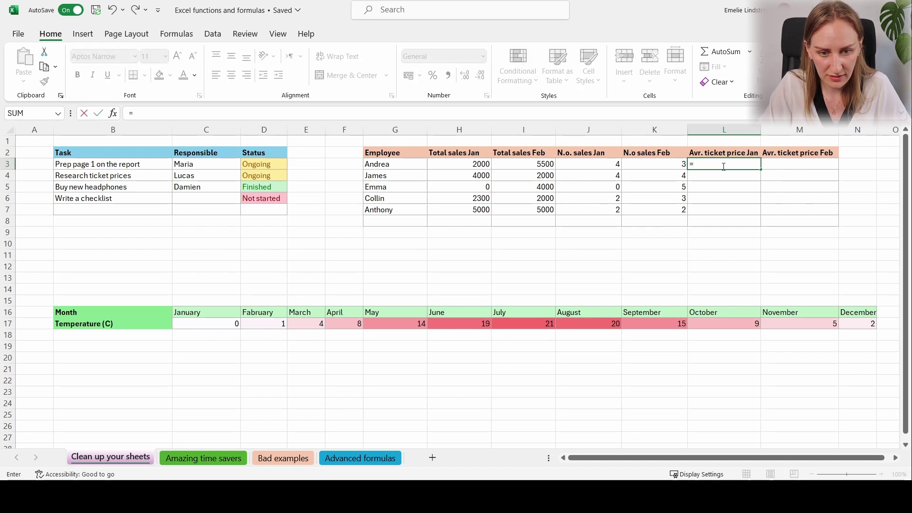
{"action": "left_click", "coordinate": [464, 169]}
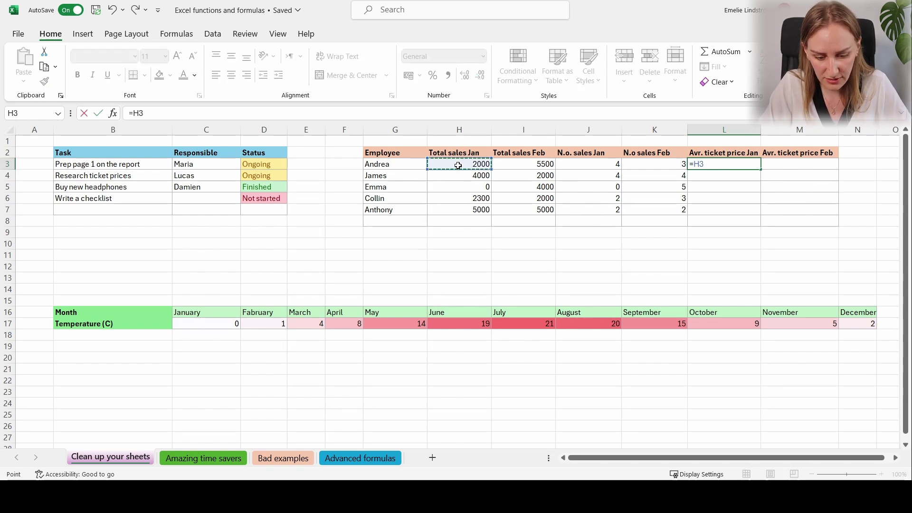
{"action": "type", "text": "/"}
{"action": "left_click", "coordinate": [604, 164]}
{"action": "key", "text": "Return"}
- Fill the L3 formula down to L7 and inspect Emma's #DIV/0! error in L5
{"action": "left_click", "coordinate": [749, 160]}
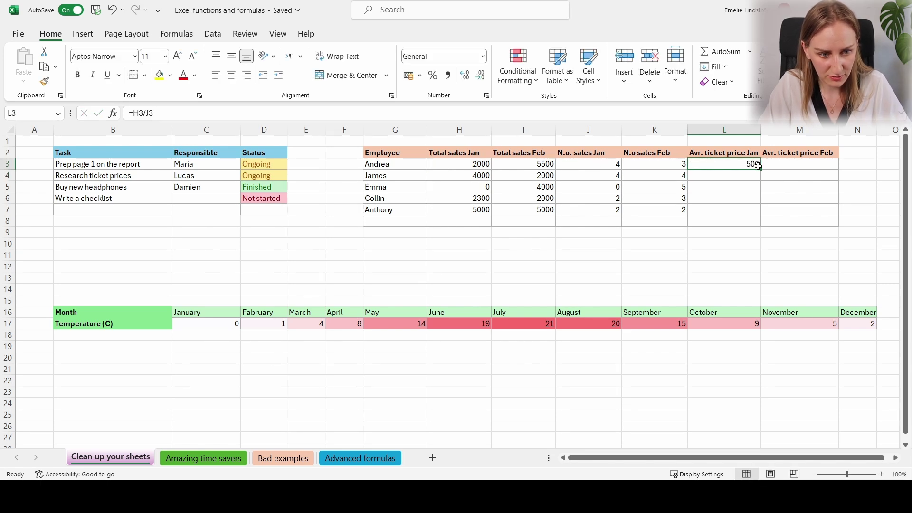
{"action": "left_click_drag", "start_coordinate": [760, 169], "coordinate": [753, 219]}
{"action": "left_click", "coordinate": [728, 231]}
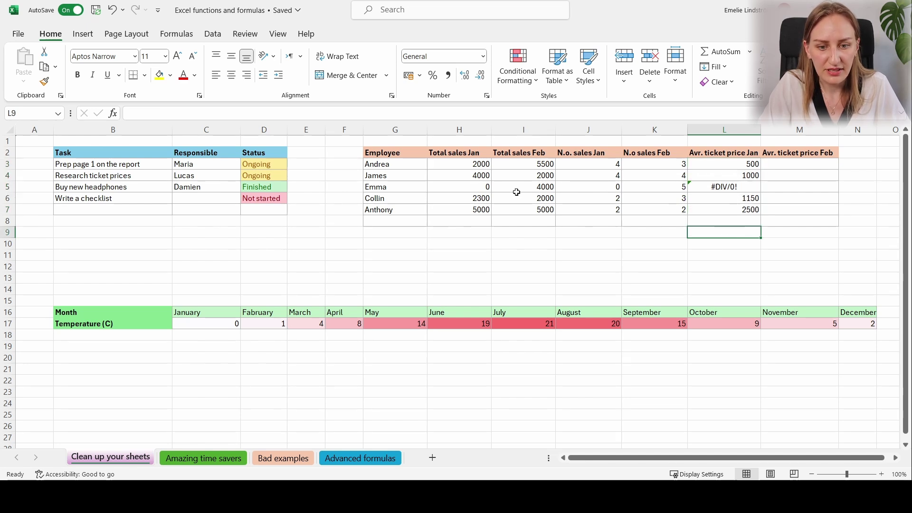
{"action": "left_click", "coordinate": [470, 187]}
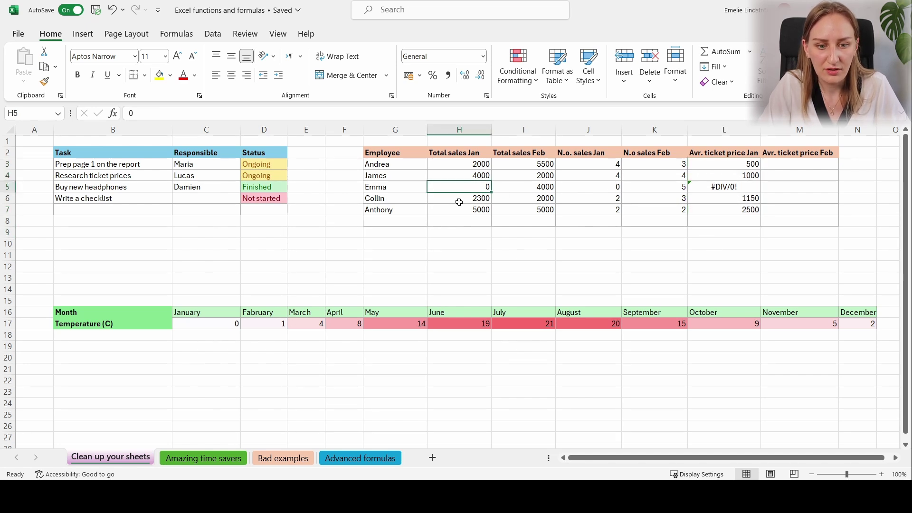
{"action": "left_click", "coordinate": [735, 187]}
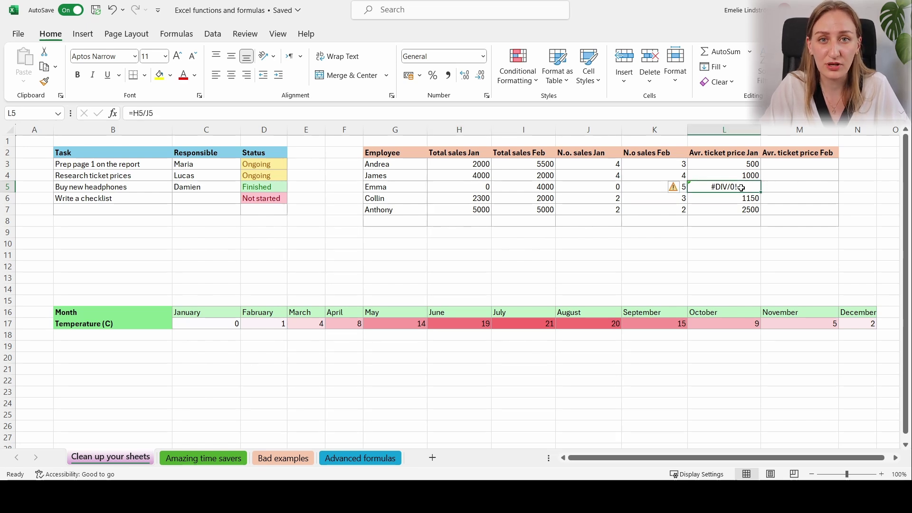
- Change L3 to =IFERROR(H3/J3;0) and fill it down to L7 so Emma shows 0
{"action": "left_click", "coordinate": [737, 221]}
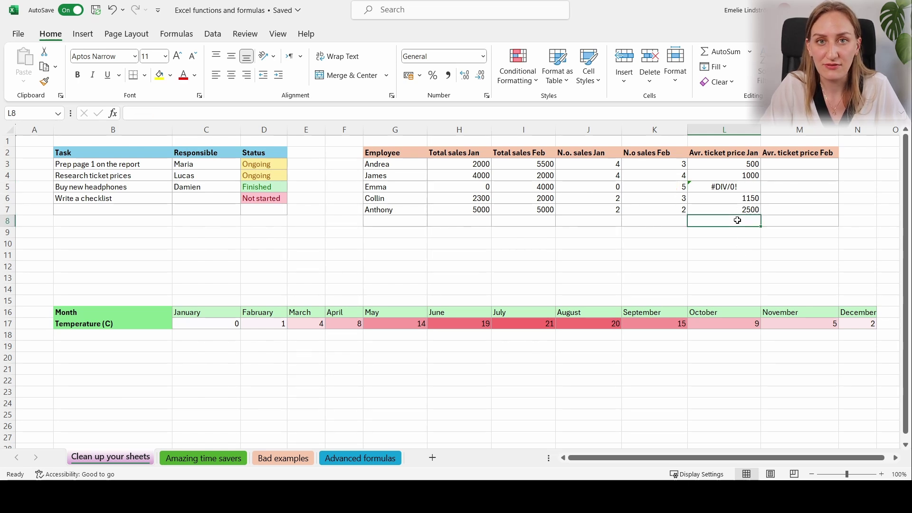
{"action": "left_click", "coordinate": [744, 165]}
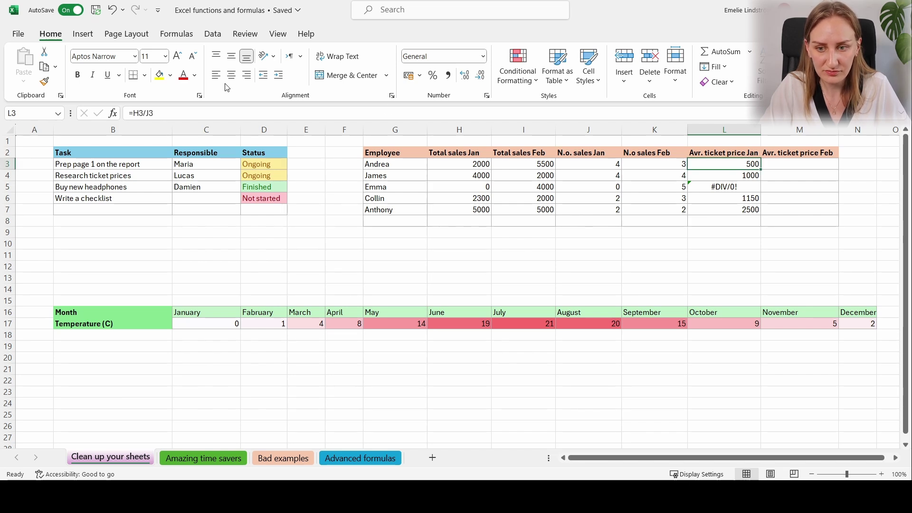
{"action": "left_click", "coordinate": [137, 114]}
{"action": "type", "text": "IFERROR("}
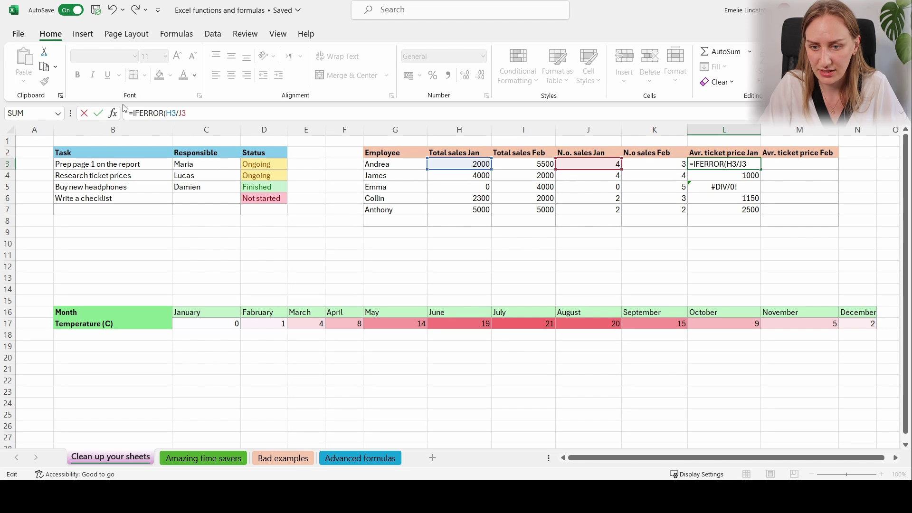
{"action": "left_click_drag", "start_coordinate": [193, 115], "coordinate": [162, 112]}
{"action": "left_click", "coordinate": [198, 116]}
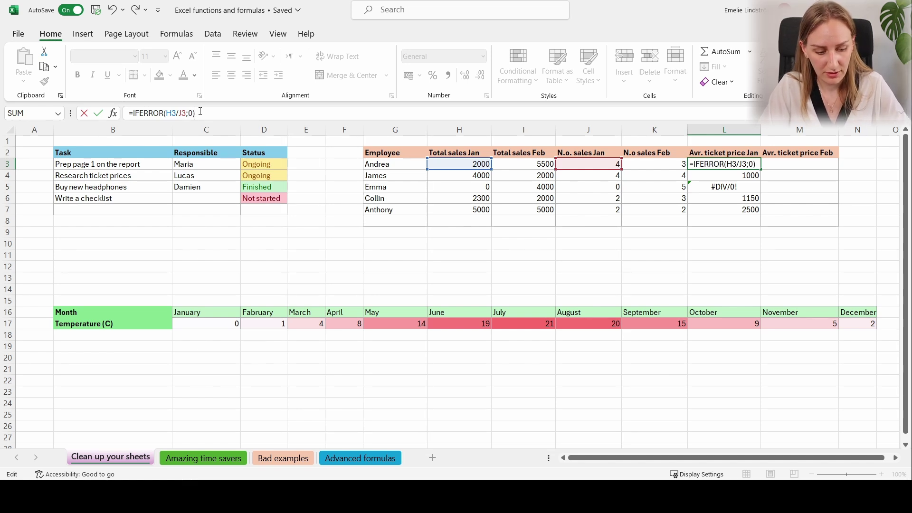
{"action": "key", "text": "Return"}
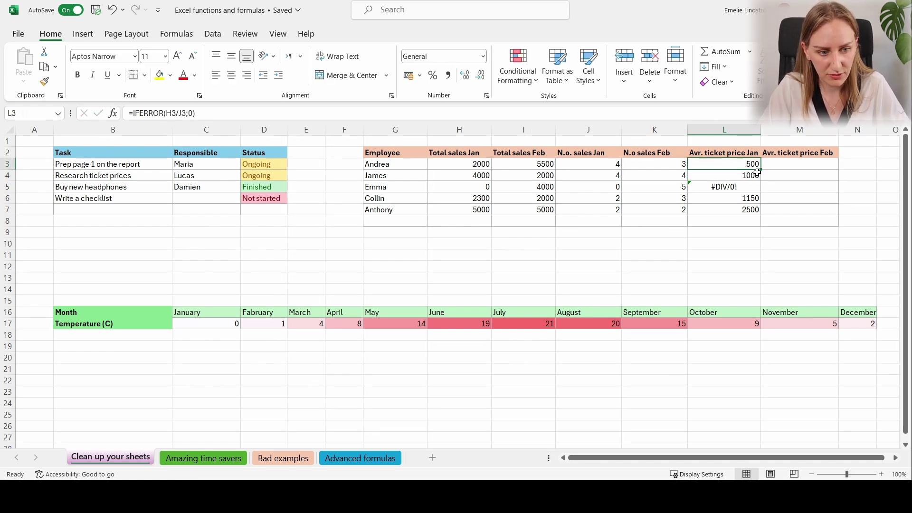
{"action": "left_click", "coordinate": [753, 166]}
{"action": "left_click_drag", "start_coordinate": [759, 167], "coordinate": [758, 213]}
{"action": "left_click", "coordinate": [744, 187]}
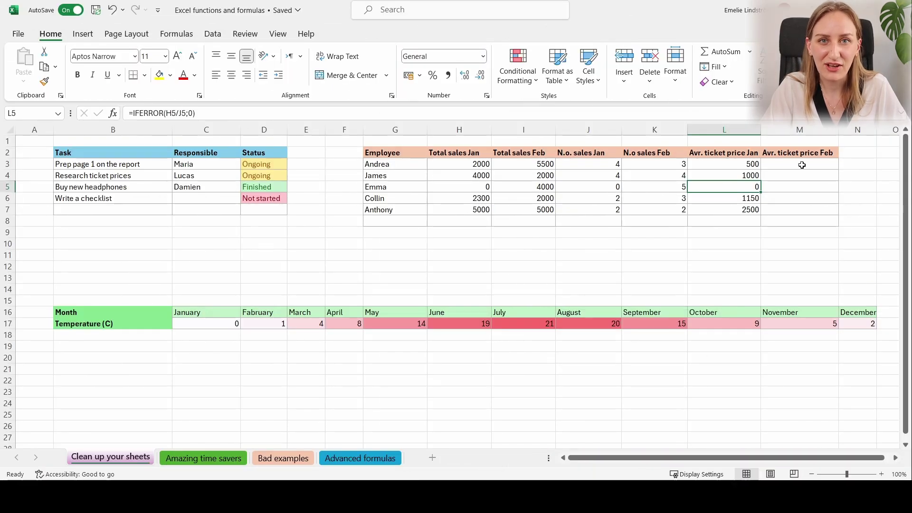
- Enter =I3/K3 in M3 for the February average and fill it down to row 7
{"action": "left_click", "coordinate": [801, 165]}
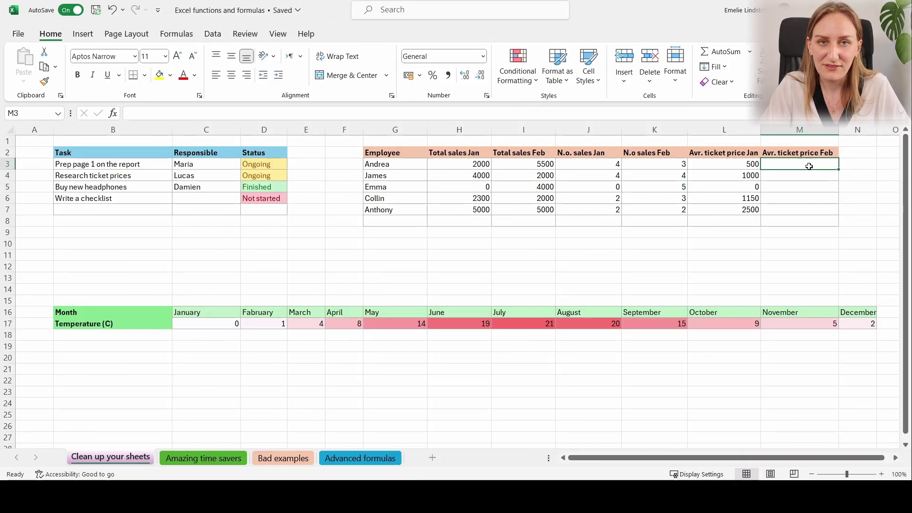
{"action": "type", "text": "="}
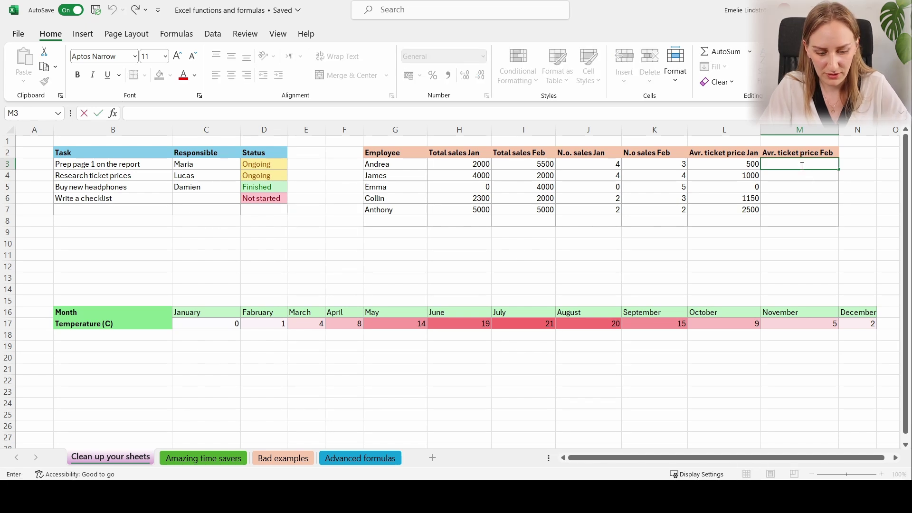
{"action": "left_click", "coordinate": [524, 164]}
{"action": "type", "text": "/"}
{"action": "left_click", "coordinate": [665, 163]}
{"action": "key", "text": "Return"}
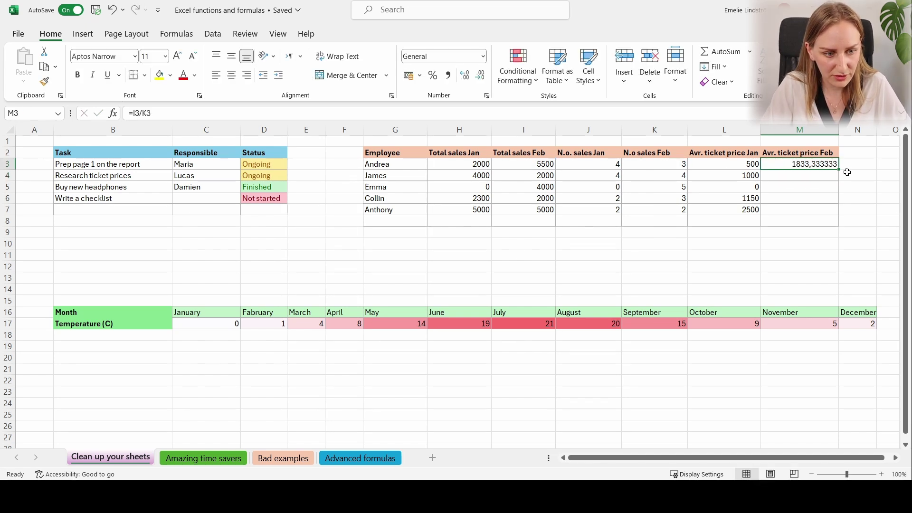
{"action": "left_click", "coordinate": [803, 164]}
{"action": "double_click", "coordinate": [838, 170]}
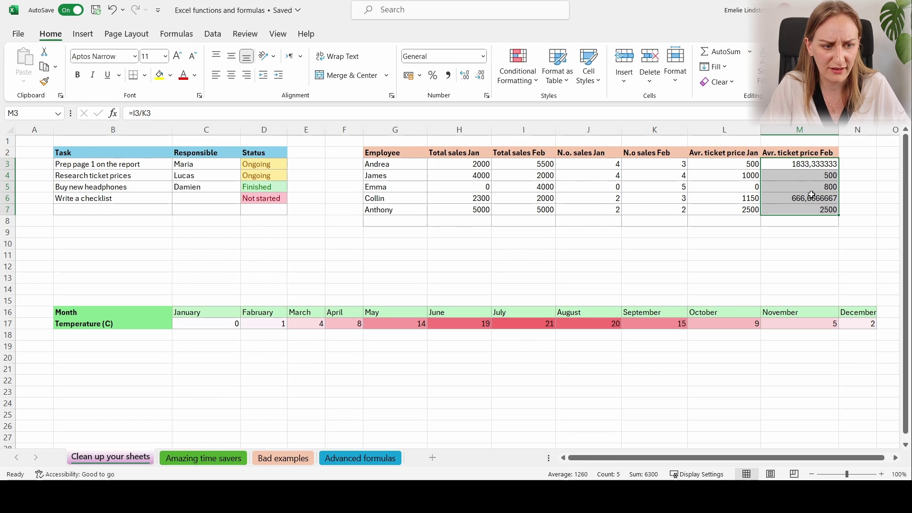
- Try Number format and decimal places on the Feb averages, then revert to General format
{"action": "left_click", "coordinate": [481, 75]}
{"action": "left_click", "coordinate": [480, 75]}
{"action": "left_click", "coordinate": [481, 75]}
{"action": "left_click", "coordinate": [480, 75]}
{"action": "left_click", "coordinate": [481, 75]}
{"action": "left_click", "coordinate": [480, 75]}
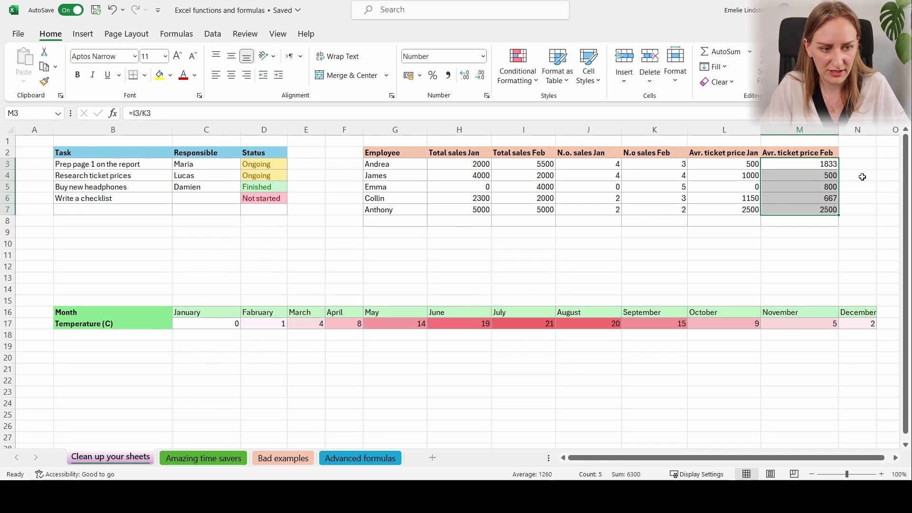
{"action": "key", "text": "alt+h"}
{"action": "key", "text": "0"}
{"action": "key", "text": "alt+h"}
{"action": "key", "text": "0"}
{"action": "key", "text": "ctrl+shift+asciitilde"}
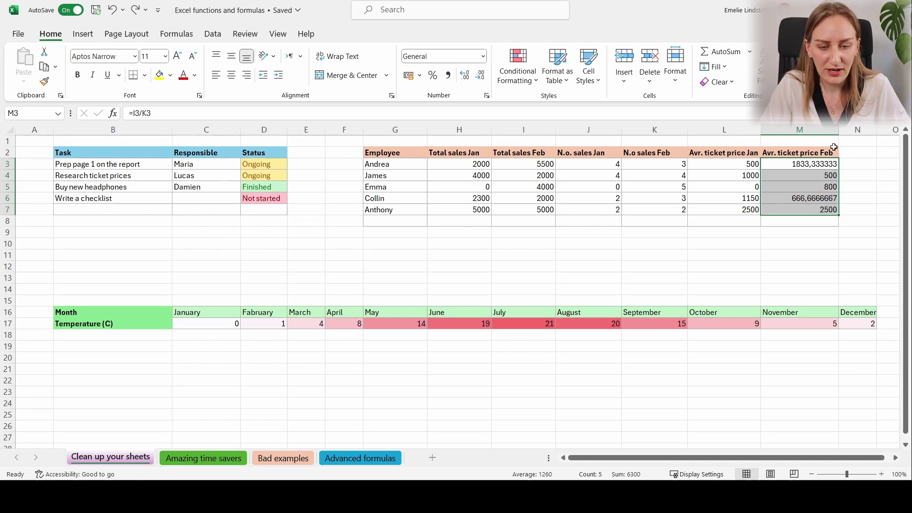
- Wrap M3's division in ROUND and copy the formula down to M7
{"action": "left_click", "coordinate": [796, 166]}
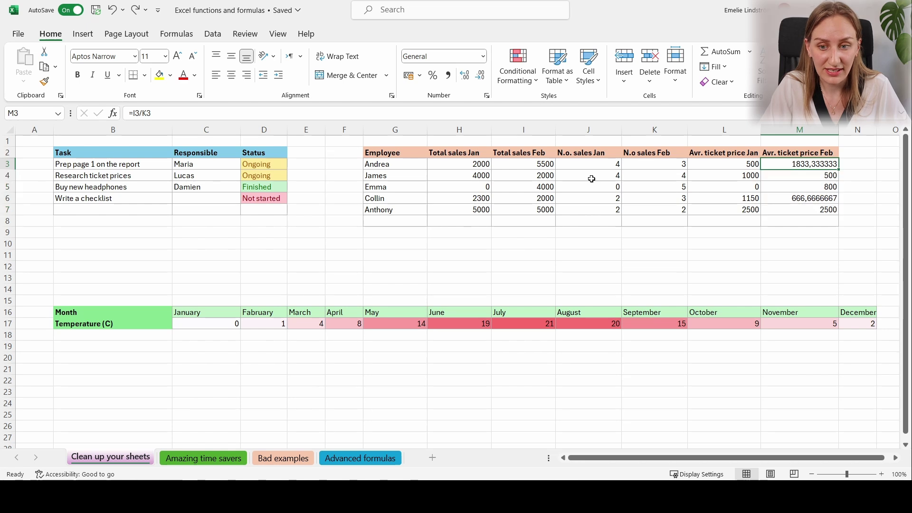
{"action": "left_click", "coordinate": [133, 113]}
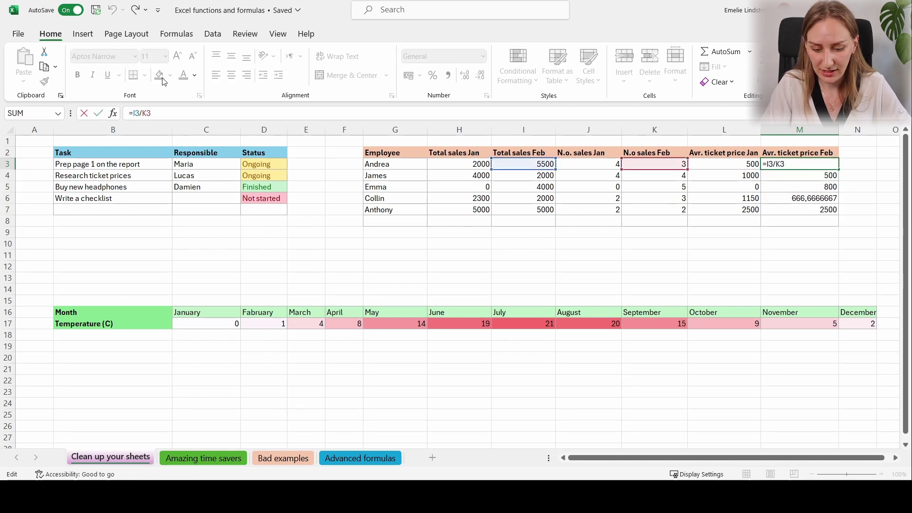
{"action": "type", "text": "ROUND("}
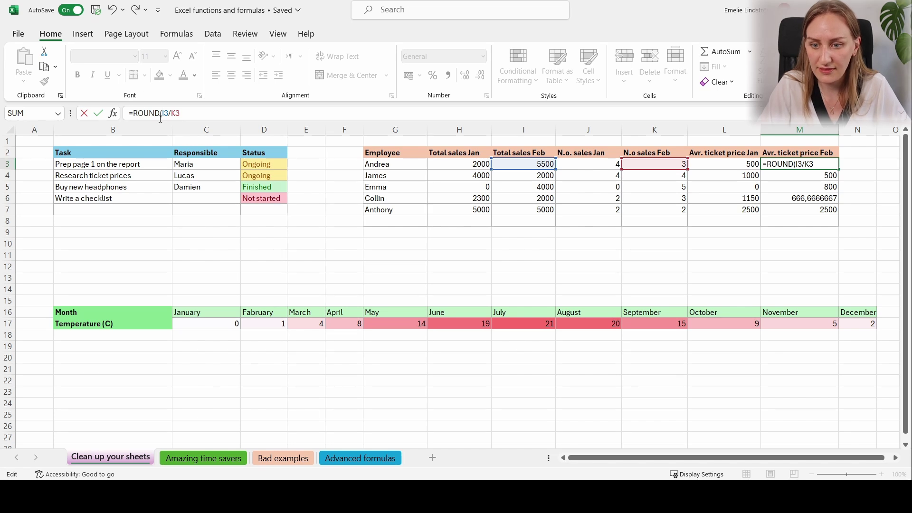
{"action": "left_click", "coordinate": [189, 113]}
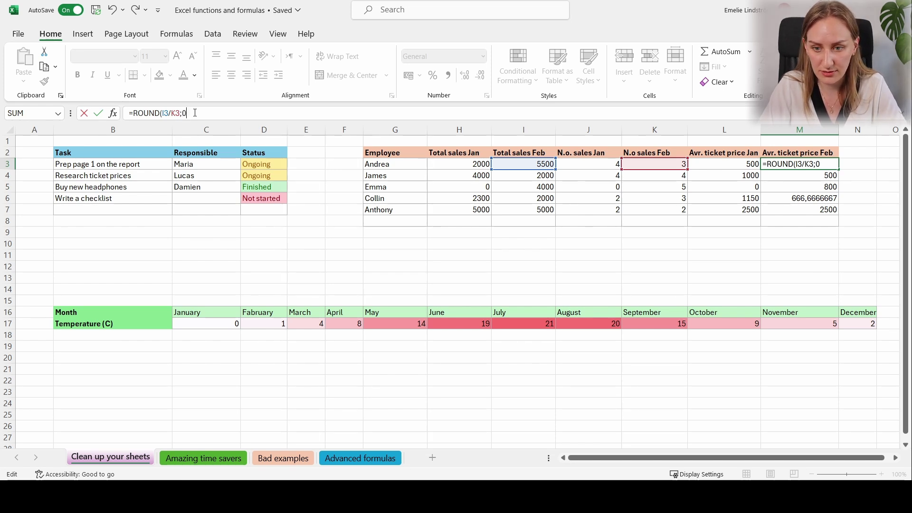
{"action": "key", "text": "Return"}
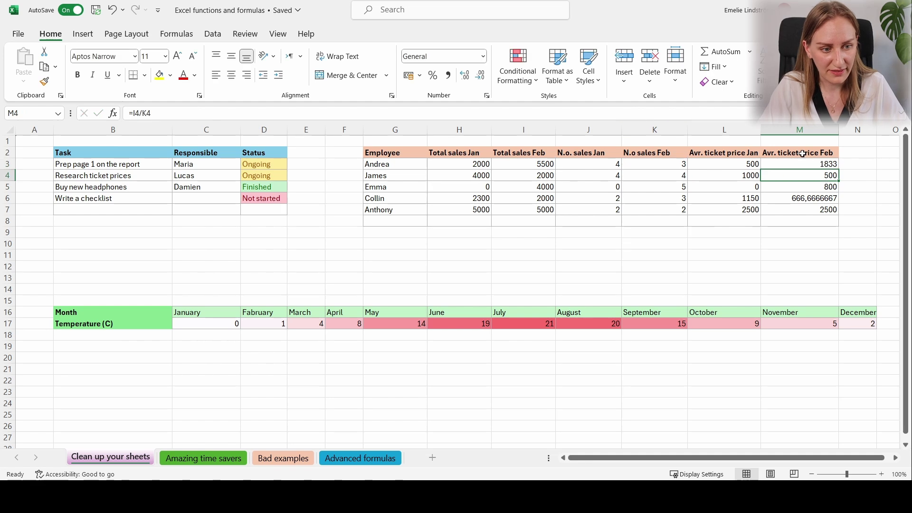
{"action": "left_click", "coordinate": [825, 165]}
{"action": "left_click_drag", "start_coordinate": [840, 170], "coordinate": [838, 214]}
- Change M3's rounding digits to -2 and copy it down, giving 1800, 500, 800, 700, 2500
{"action": "left_click", "coordinate": [814, 163]}
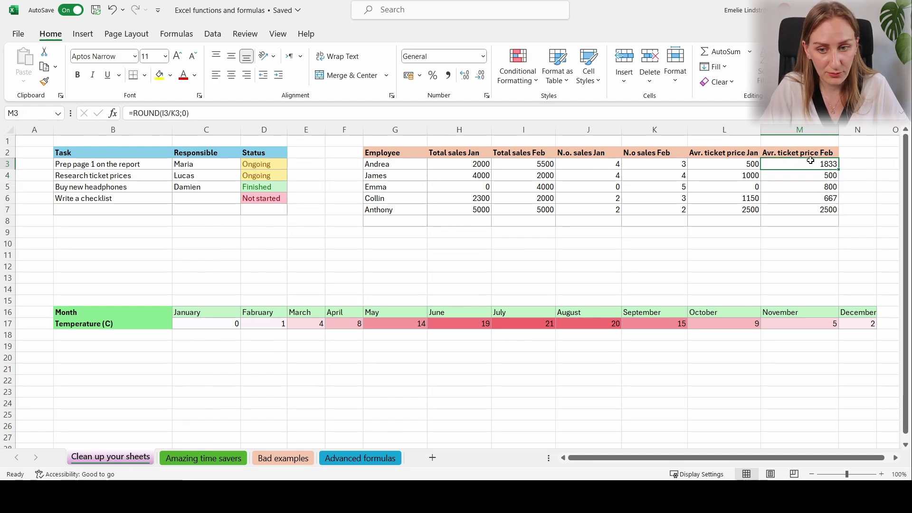
{"action": "left_click", "coordinate": [185, 113]}
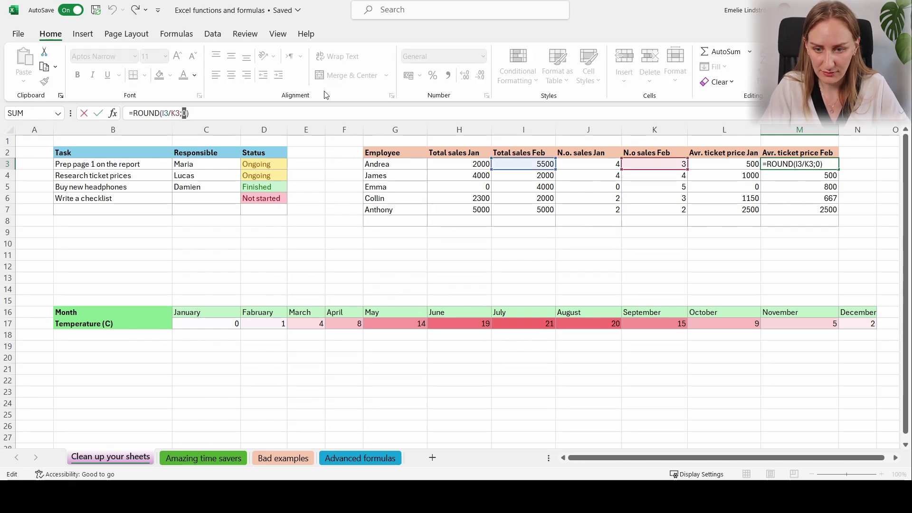
{"action": "type", "text": "-2"}
{"action": "key", "text": "Return"}
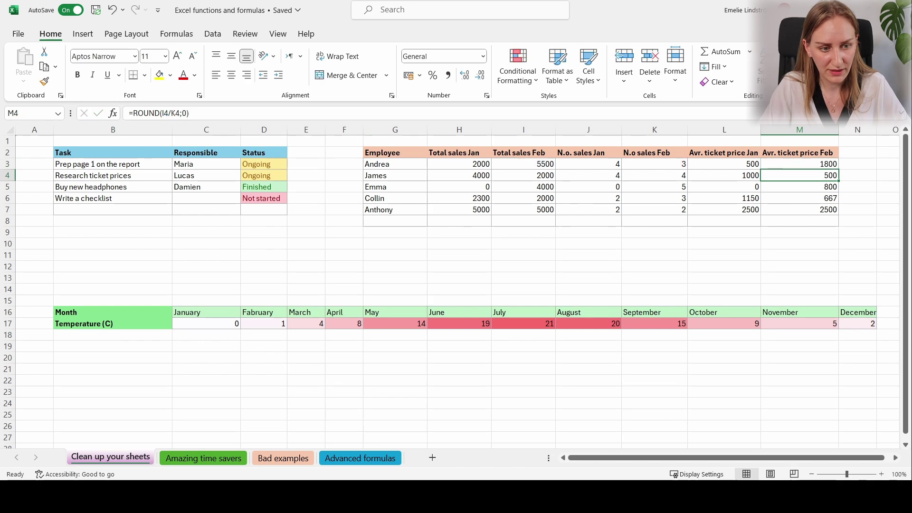
{"action": "left_click", "coordinate": [831, 162]}
{"action": "left_click_drag", "start_coordinate": [839, 170], "coordinate": [840, 218]}
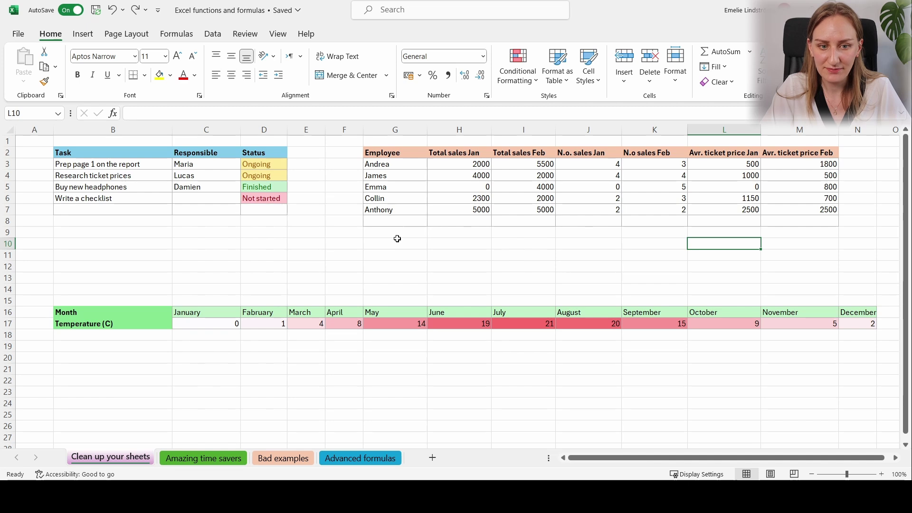
- Try a white fill on B10:G12 to mask gridlines, then undo it
{"action": "left_click_drag", "start_coordinate": [119, 244], "coordinate": [418, 267]}
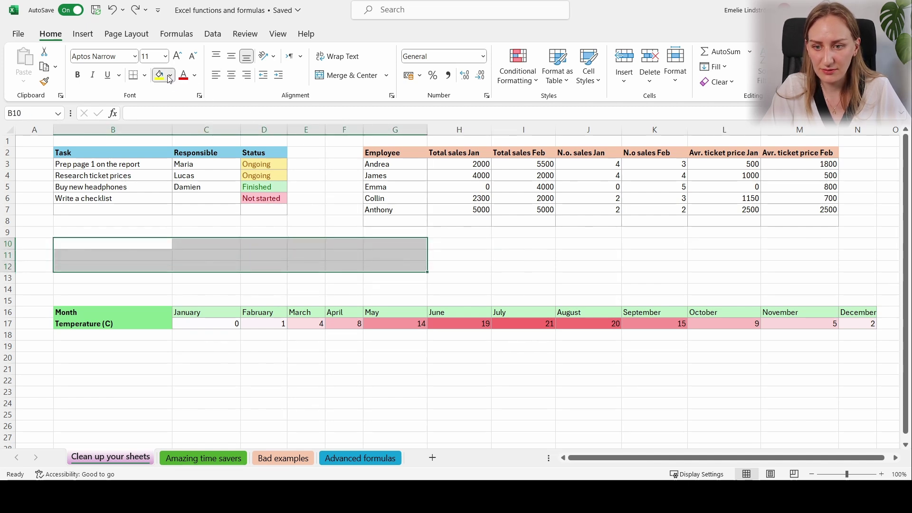
{"action": "left_click", "coordinate": [160, 74]}
{"action": "left_click_drag", "start_coordinate": [456, 232], "coordinate": [511, 230]}
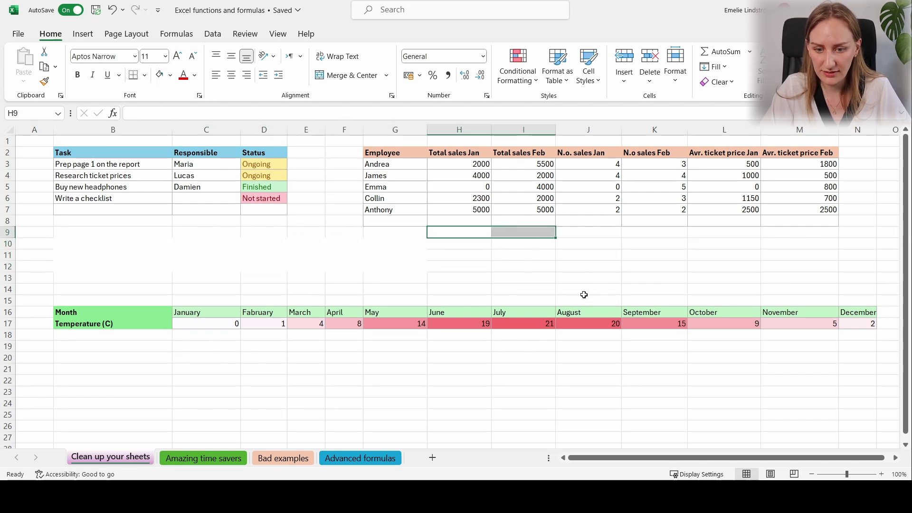
{"action": "key", "text": "ctrl+z"}
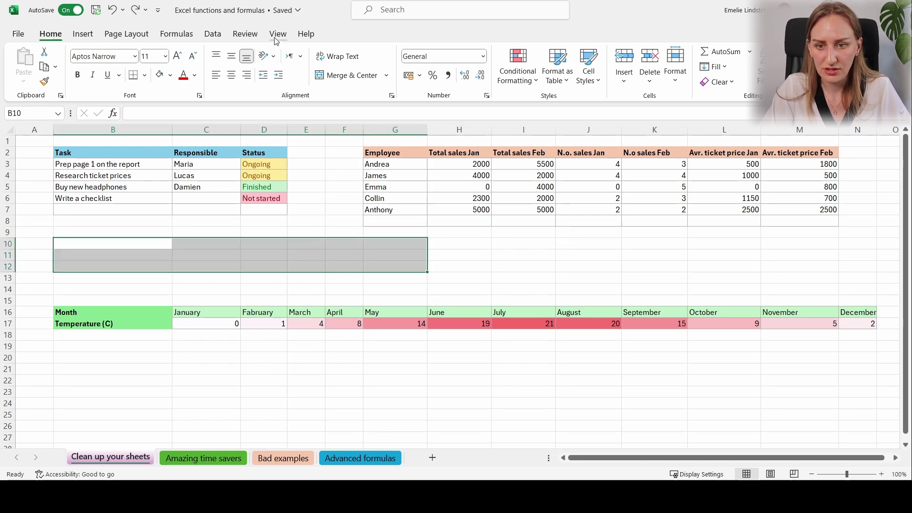
- Turn off Gridlines in the View tab and check the tables against the plain background
{"action": "left_click", "coordinate": [283, 33]}
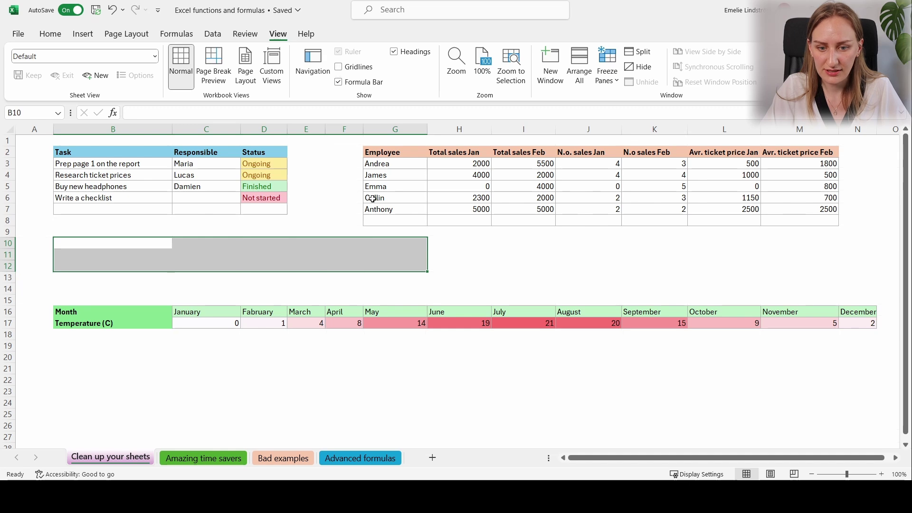
{"action": "left_click", "coordinate": [507, 289]}
{"action": "left_click_drag", "start_coordinate": [387, 163], "coordinate": [770, 218]}
{"action": "left_click_drag", "start_coordinate": [522, 255], "coordinate": [554, 247]}
{"action": "left_click", "coordinate": [390, 255]}
{"action": "left_click", "coordinate": [296, 259]}
{"action": "left_click", "coordinate": [446, 255]}
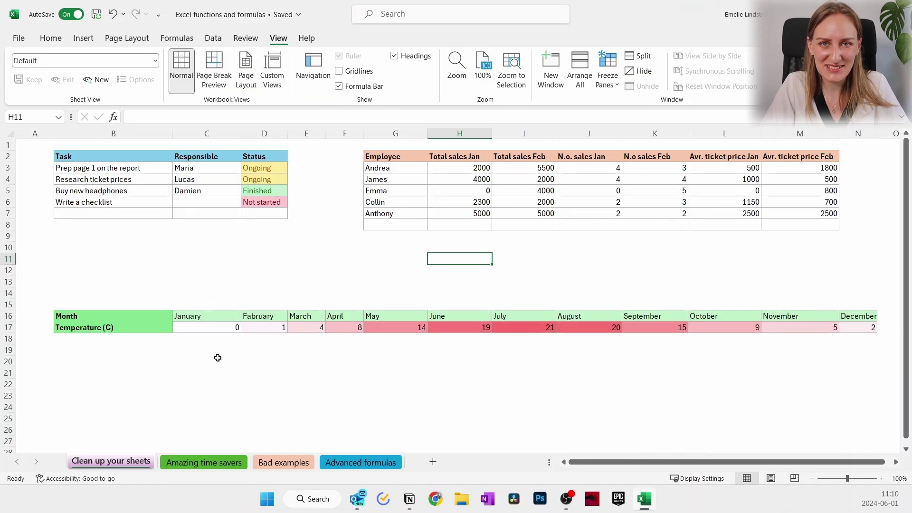
- Open a second window of the workbook on the Amazing time savers sheet, then bring window 1 back to the front
{"action": "left_click", "coordinate": [191, 460]}
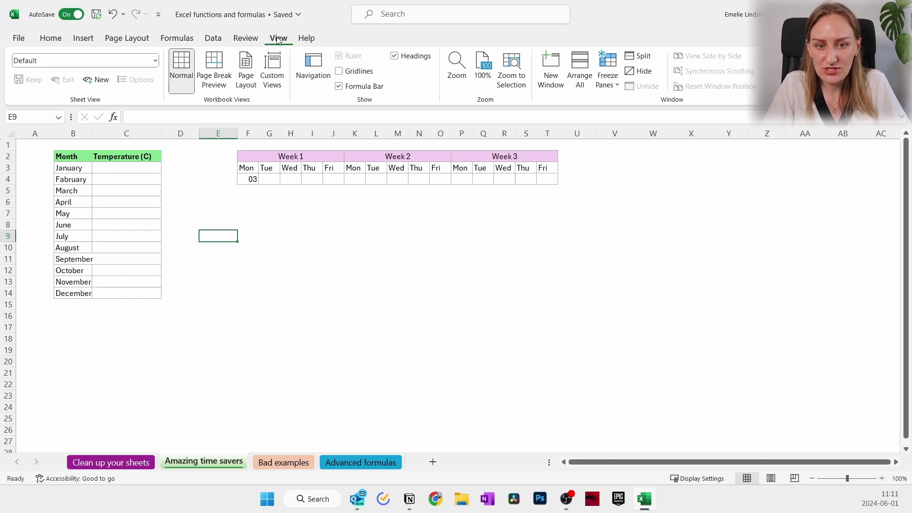
{"action": "left_click", "coordinate": [550, 69]}
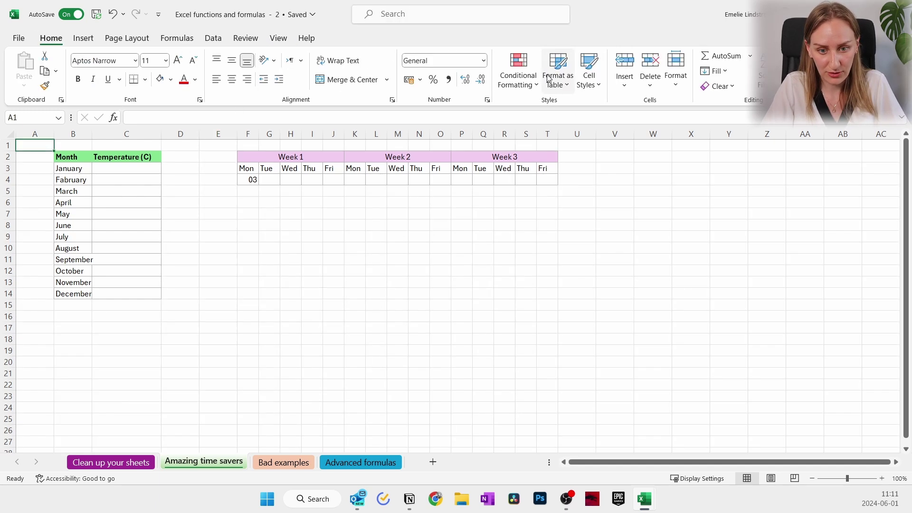
{"action": "mouse_move", "coordinate": [643, 505]}
{"action": "left_click", "coordinate": [577, 432]}
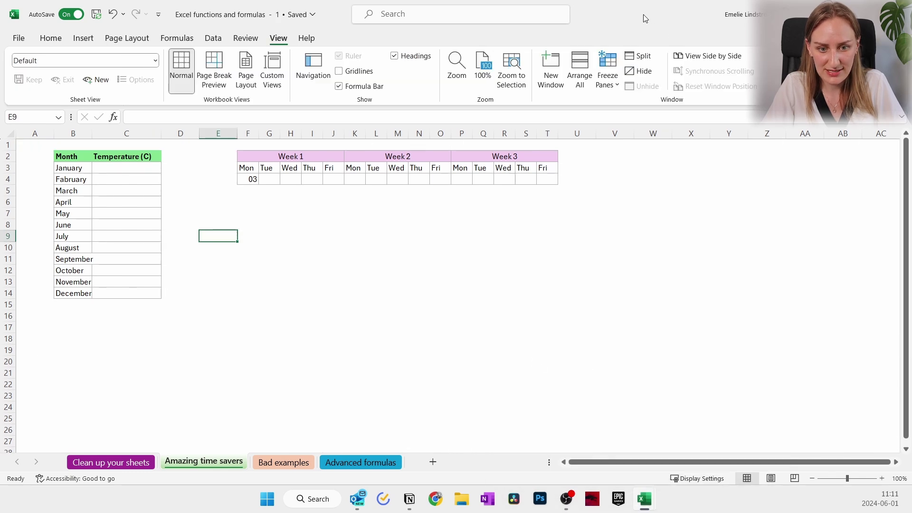
- Snap window 1 to the right half and window 2 to the left, showing Clean up your sheets
{"action": "left_click_drag", "start_coordinate": [645, 18], "coordinate": [910, 238]}
{"action": "left_click", "coordinate": [265, 227]}
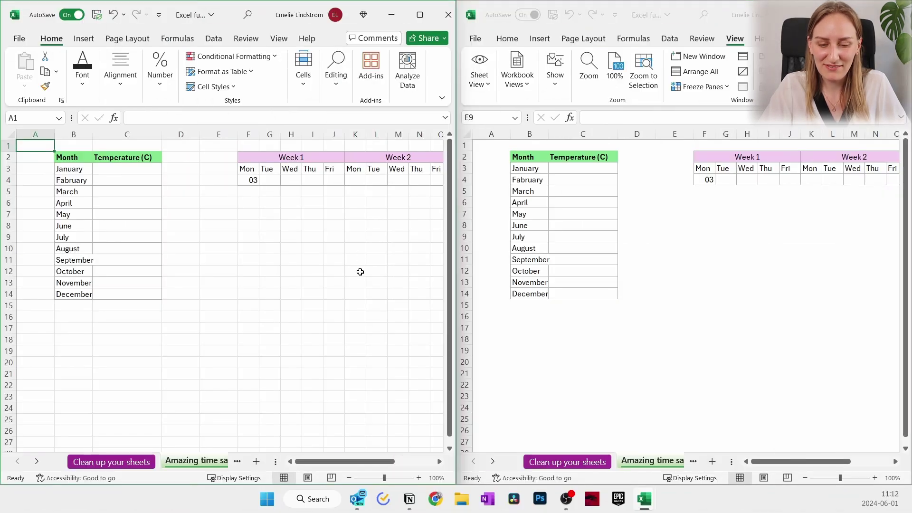
{"action": "left_click", "coordinate": [109, 463]}
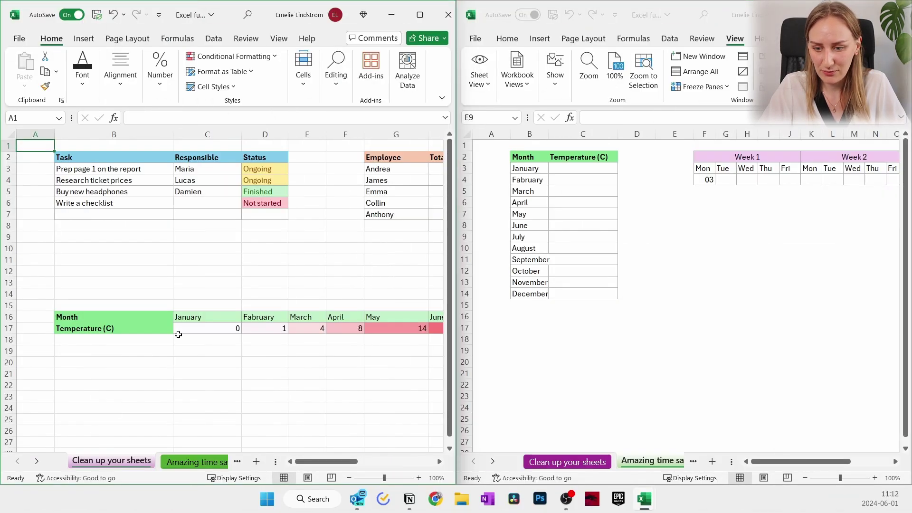
- Select the empty C3:C14 temperature cells in the right window, then reactivate the left window
{"action": "left_click", "coordinate": [585, 170]}
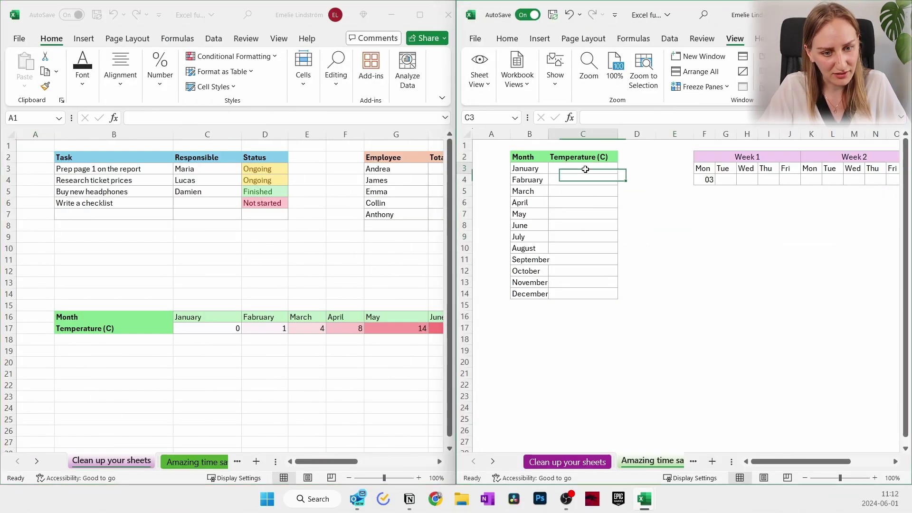
{"action": "left_click_drag", "start_coordinate": [585, 169], "coordinate": [583, 289]}
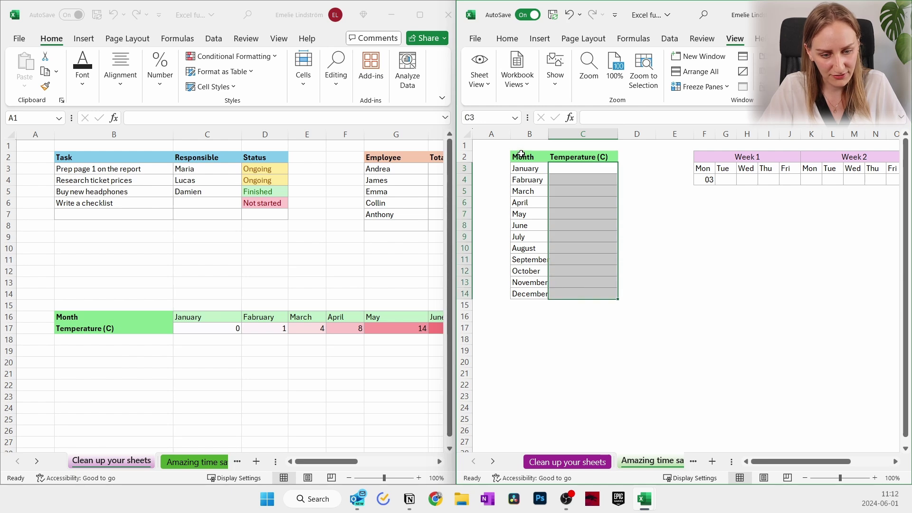
{"action": "left_click_drag", "start_coordinate": [522, 153], "coordinate": [588, 293]}
{"action": "left_click", "coordinate": [589, 293]}
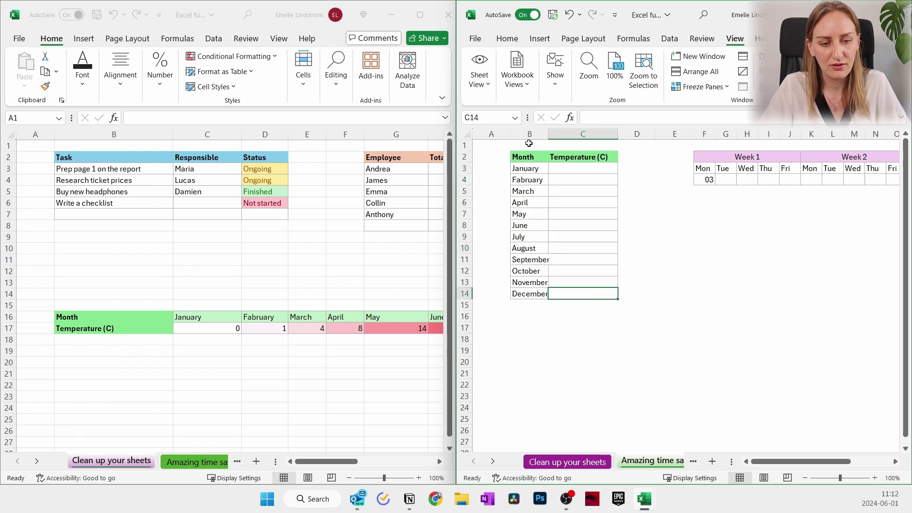
{"action": "left_click", "coordinate": [449, 309]}
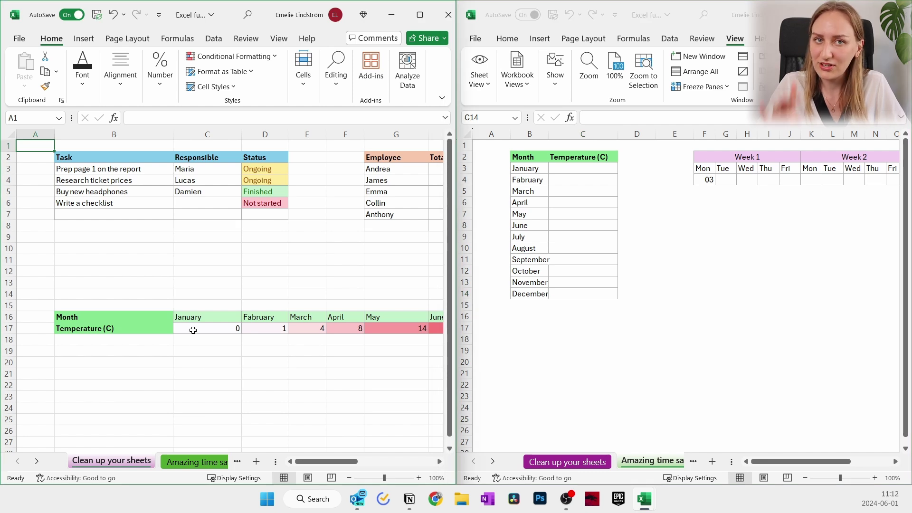
- Copy the monthly temperature row starting at C17 and paste it transposed at C3
{"action": "left_click", "coordinate": [201, 330]}
{"action": "left_click_drag", "start_coordinate": [201, 329], "coordinate": [380, 328]}
{"action": "key", "text": "ctrl+c"}
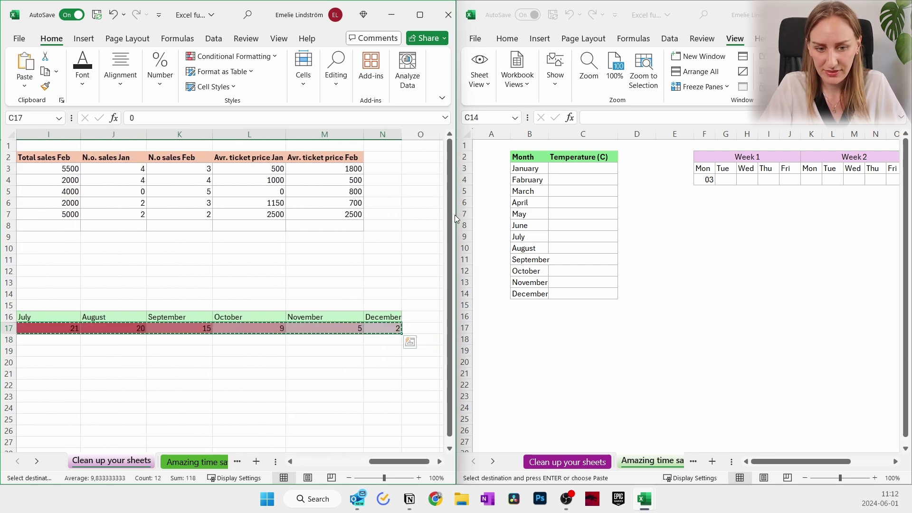
{"action": "left_click", "coordinate": [574, 172]}
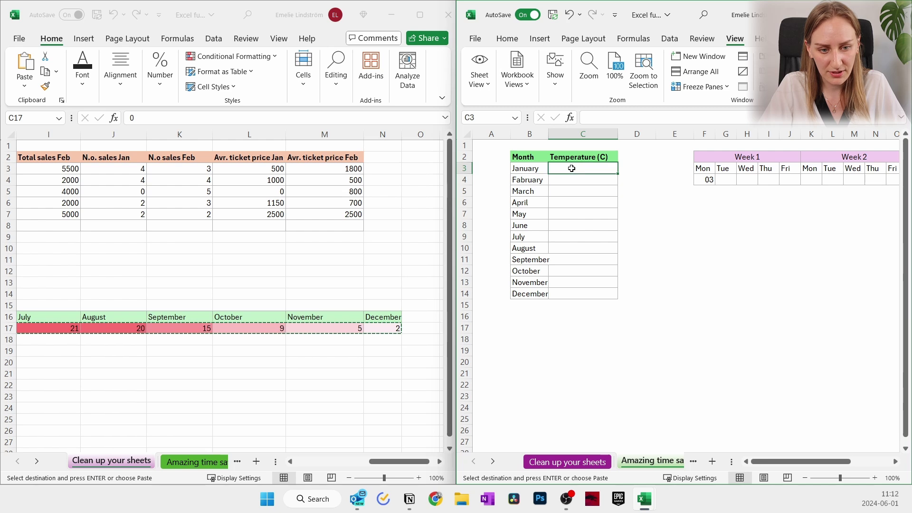
{"action": "right_click", "coordinate": [572, 168]}
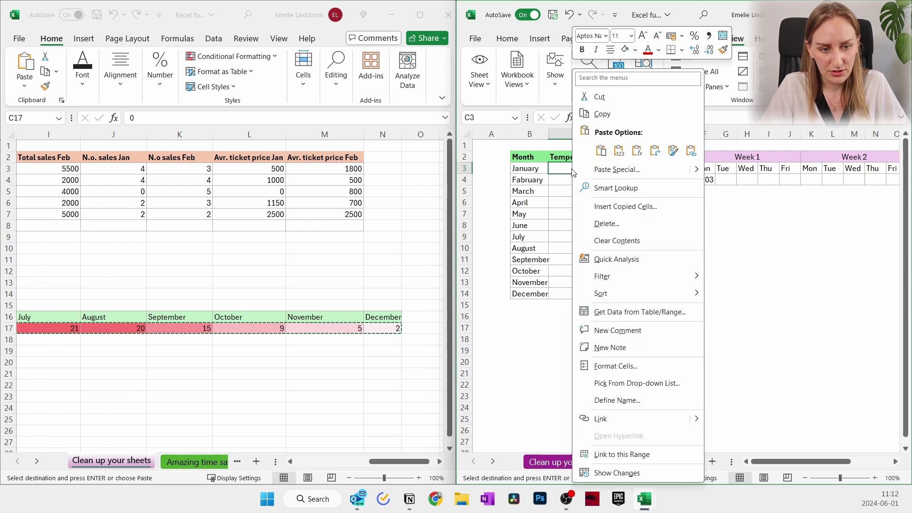
{"action": "left_click", "coordinate": [654, 151]}
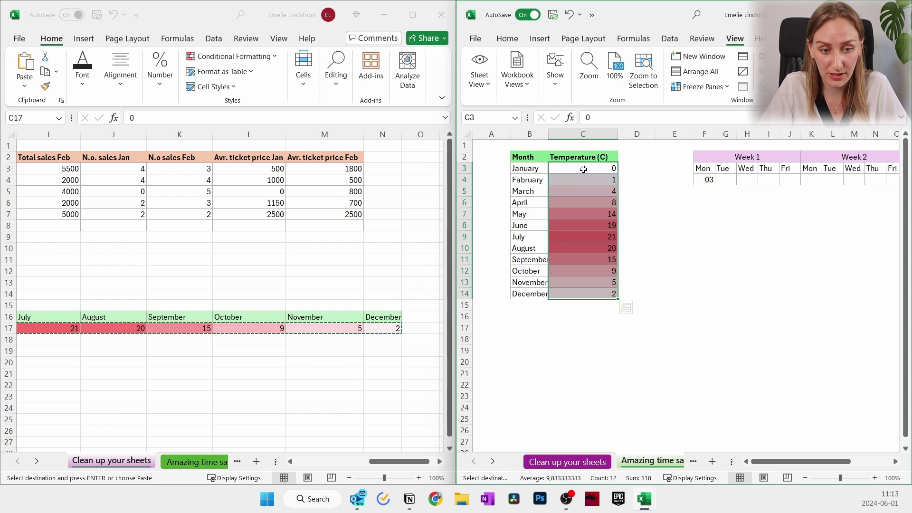
- Paste Special the copied temperatures into C3:C14 as values with Transpose ticked
{"action": "right_click", "coordinate": [584, 170]}
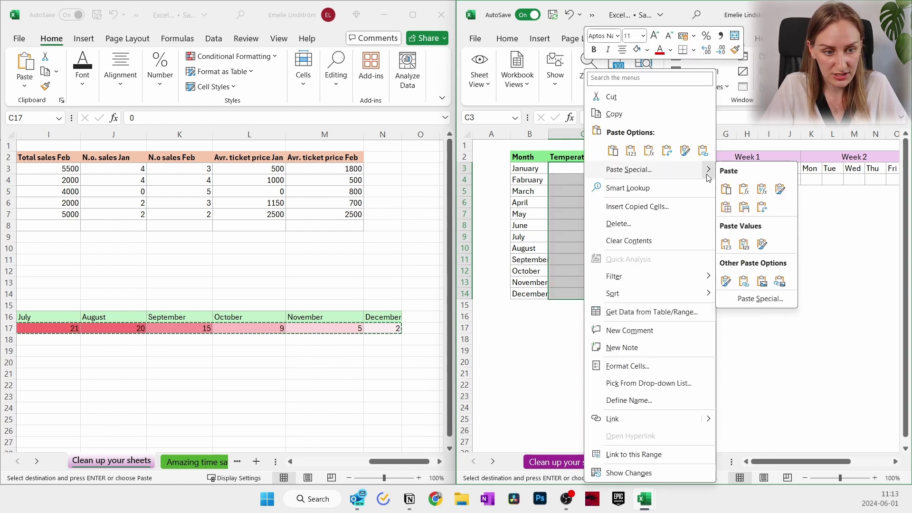
{"action": "left_click", "coordinate": [667, 150]}
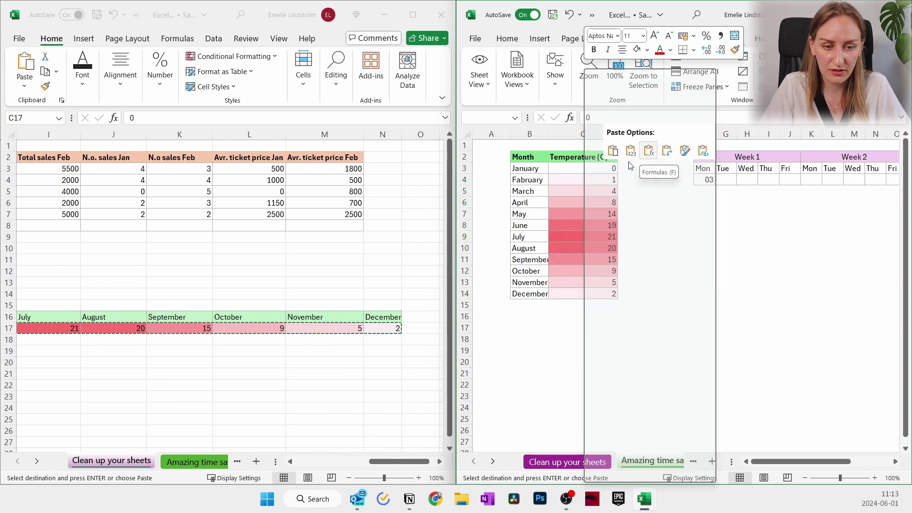
{"action": "left_click", "coordinate": [667, 151]}
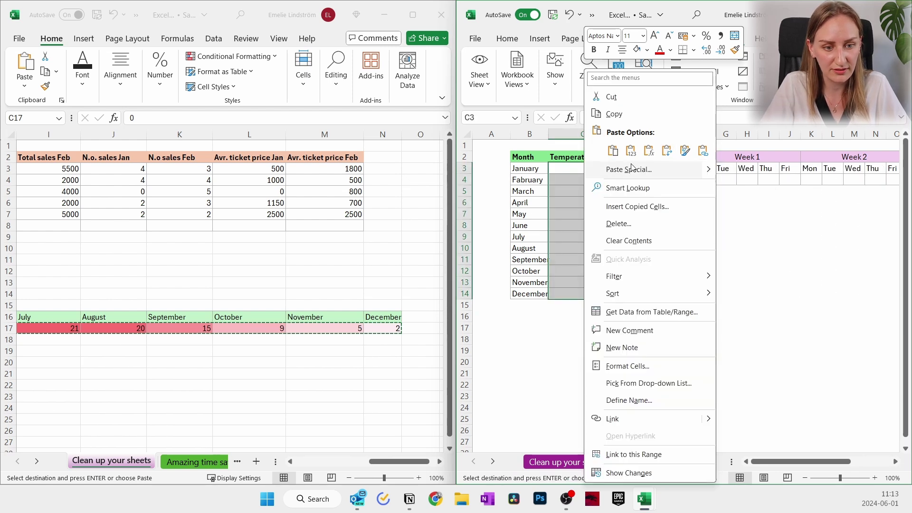
{"action": "left_click", "coordinate": [664, 170]}
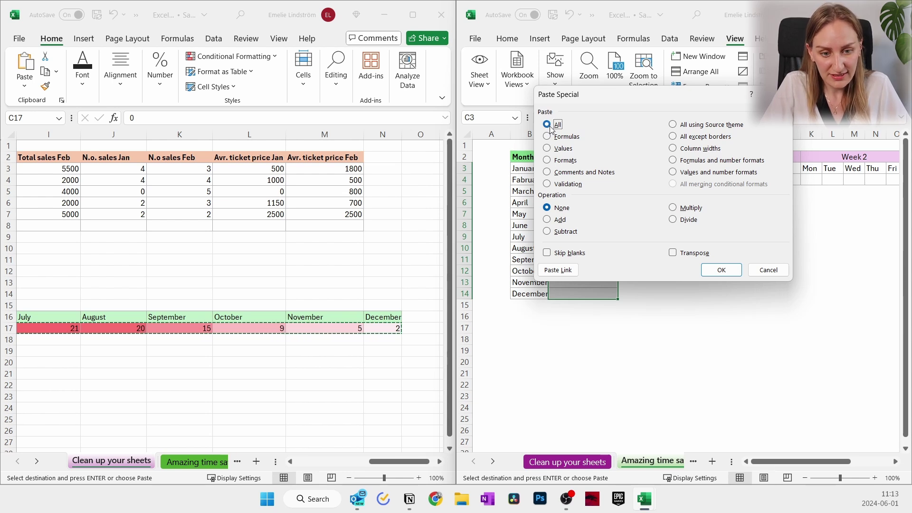
{"action": "left_click", "coordinate": [548, 149]}
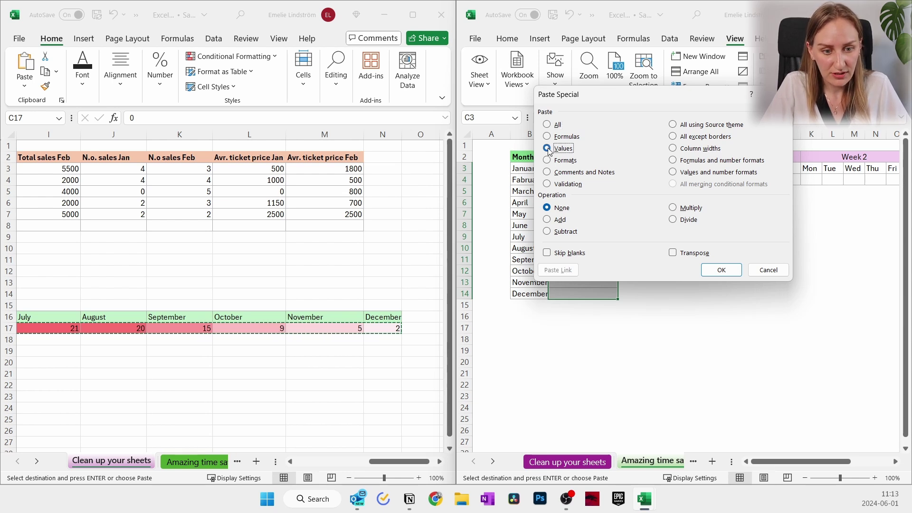
{"action": "left_click", "coordinate": [673, 252]}
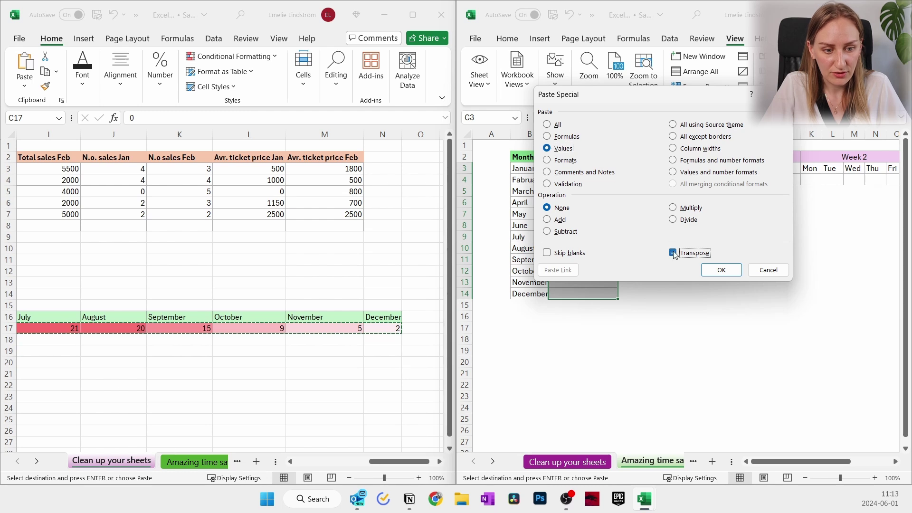
{"action": "left_click", "coordinate": [722, 270]}
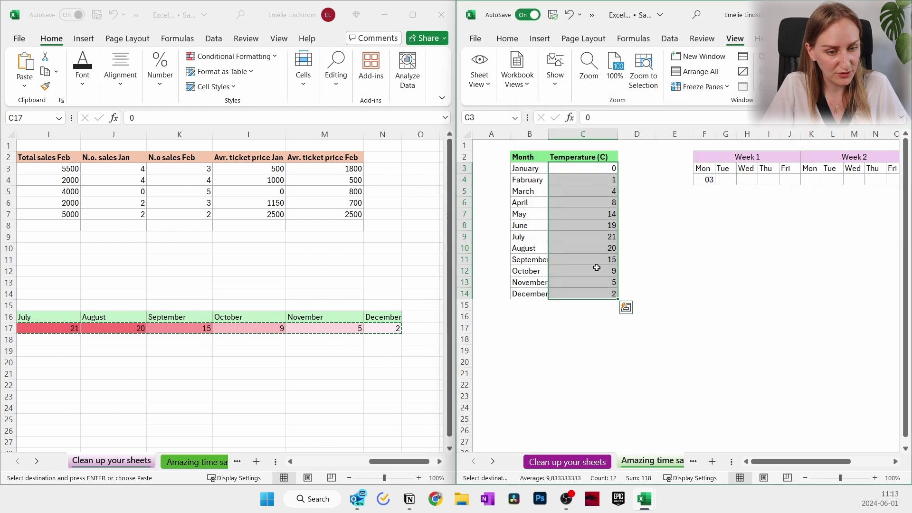
{"action": "left_click", "coordinate": [623, 182]}
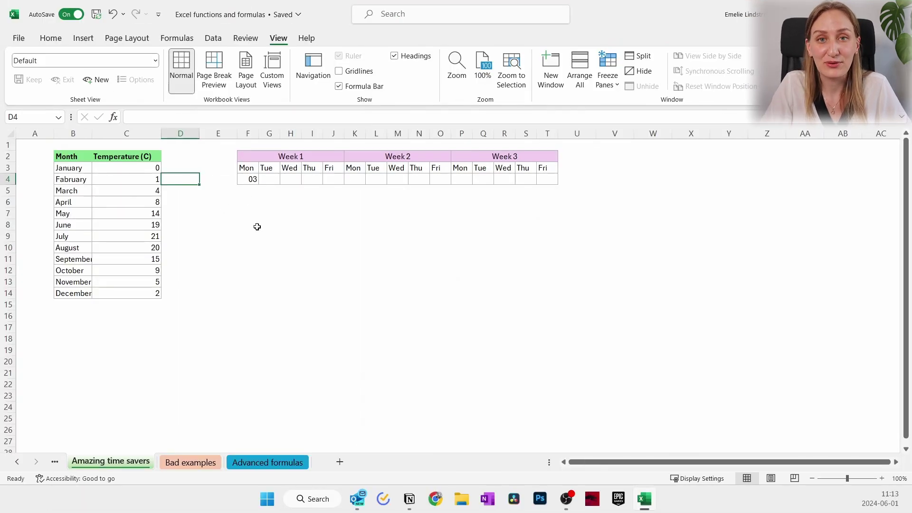
- Fill row 4 from F4 to T4 with weekday-only dates, replacing an initial day-by-day fill
{"action": "left_click", "coordinate": [249, 181]}
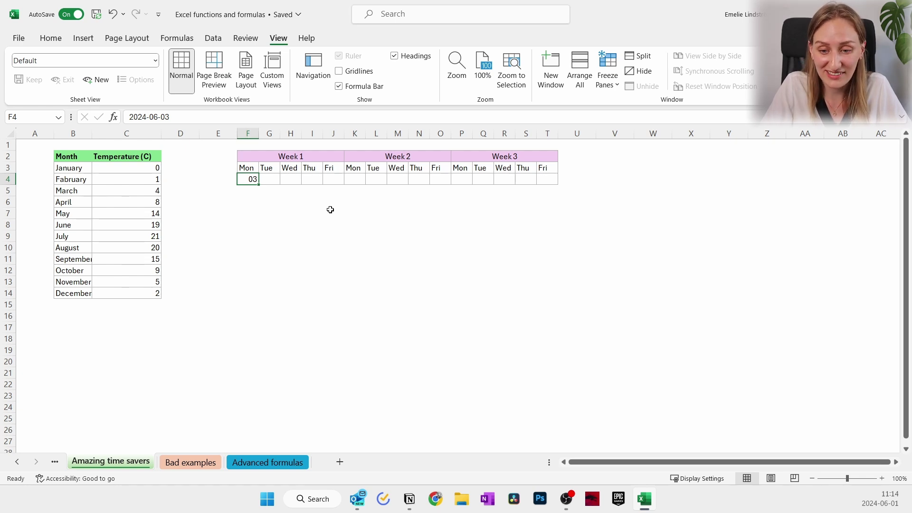
{"action": "left_click_drag", "start_coordinate": [259, 183], "coordinate": [557, 181]}
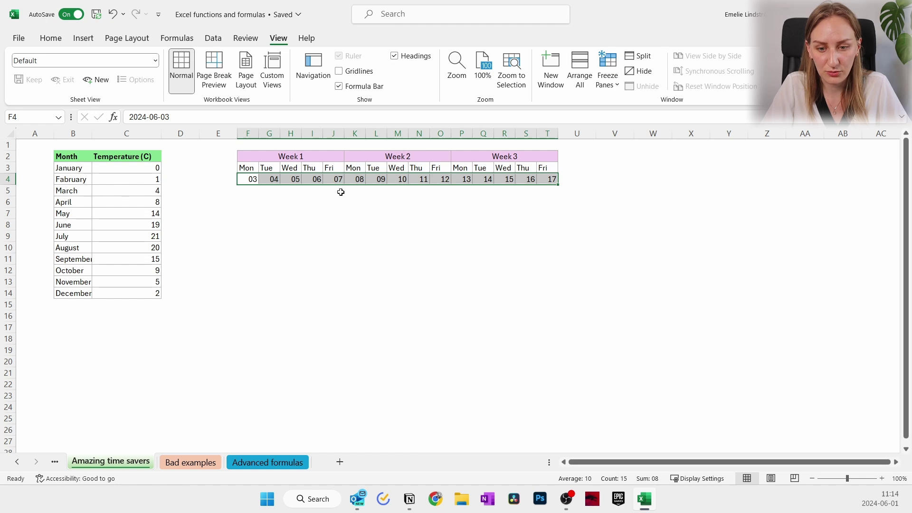
{"action": "key", "text": "ctrl+z"}
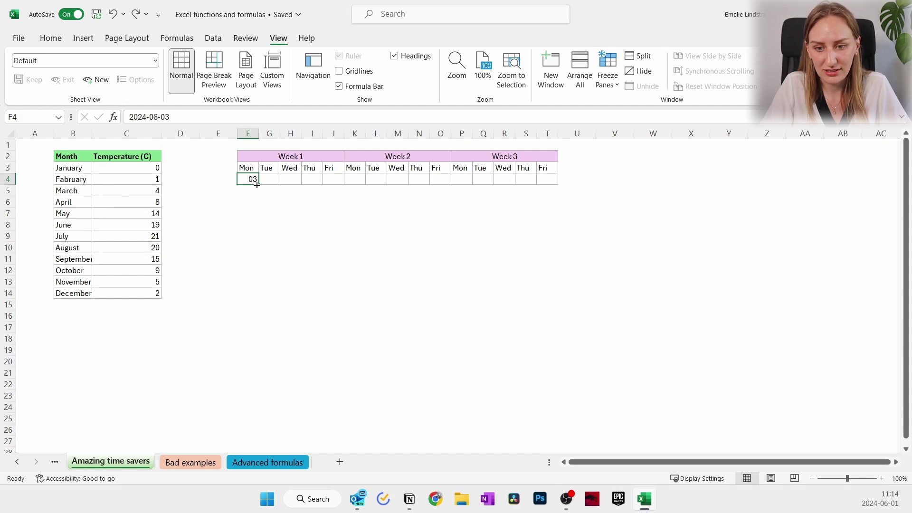
{"action": "left_click_drag", "start_coordinate": [257, 185], "coordinate": [561, 195]}
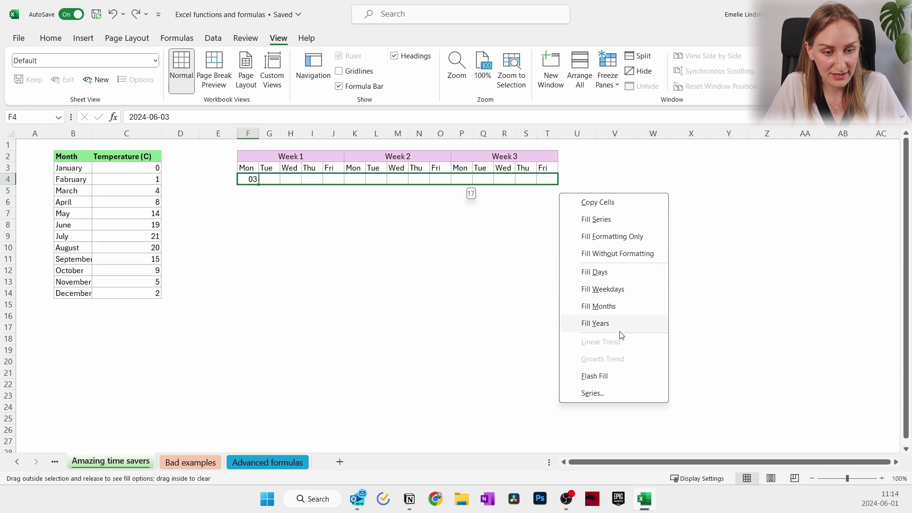
{"action": "left_click", "coordinate": [617, 295]}
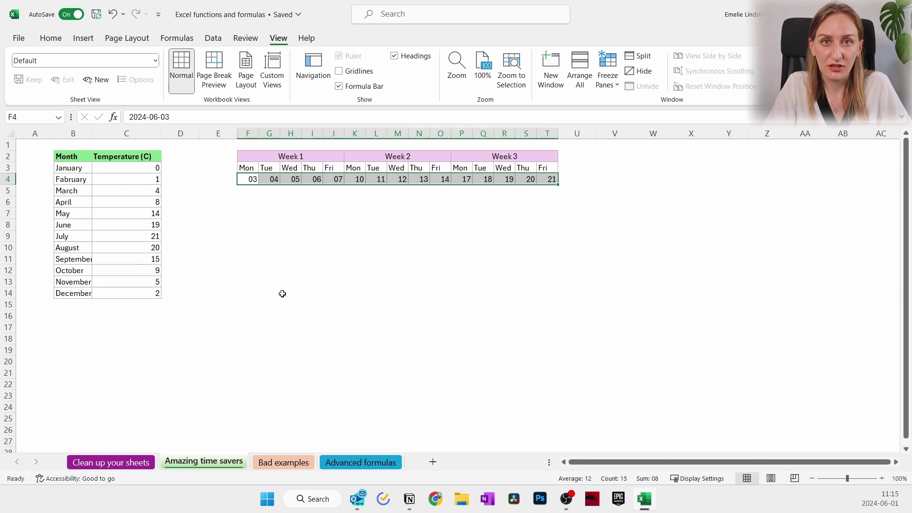
- On Bad examples, enter +D5+D6+D10+D13 in L3 to total USA January sales as 5469
{"action": "left_click", "coordinate": [274, 468]}
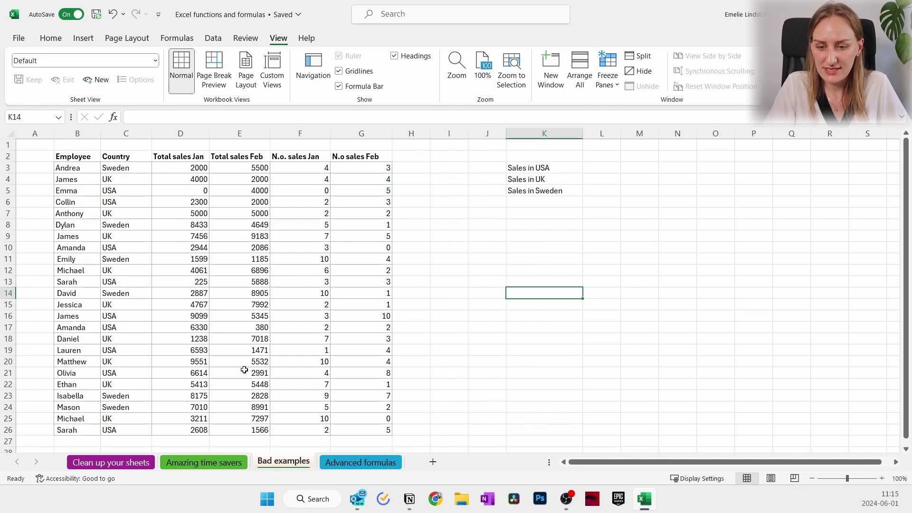
{"action": "left_click", "coordinate": [608, 165]}
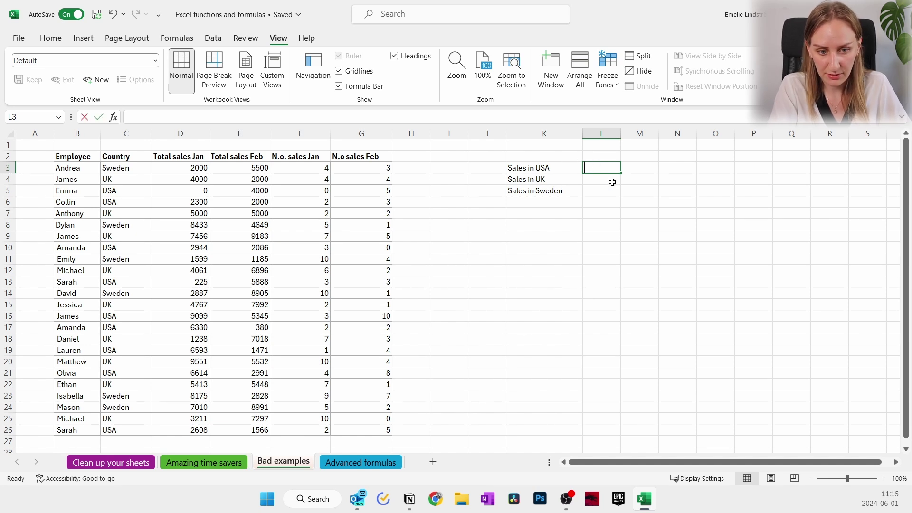
{"action": "type", "text": "++"}
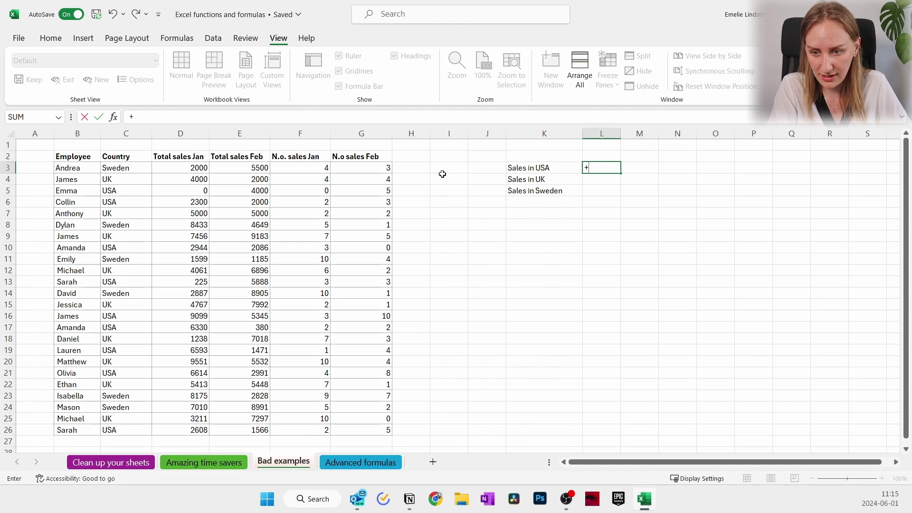
{"action": "left_click", "coordinate": [188, 190]}
{"action": "type", "text": "+"}
{"action": "left_click", "coordinate": [180, 203]}
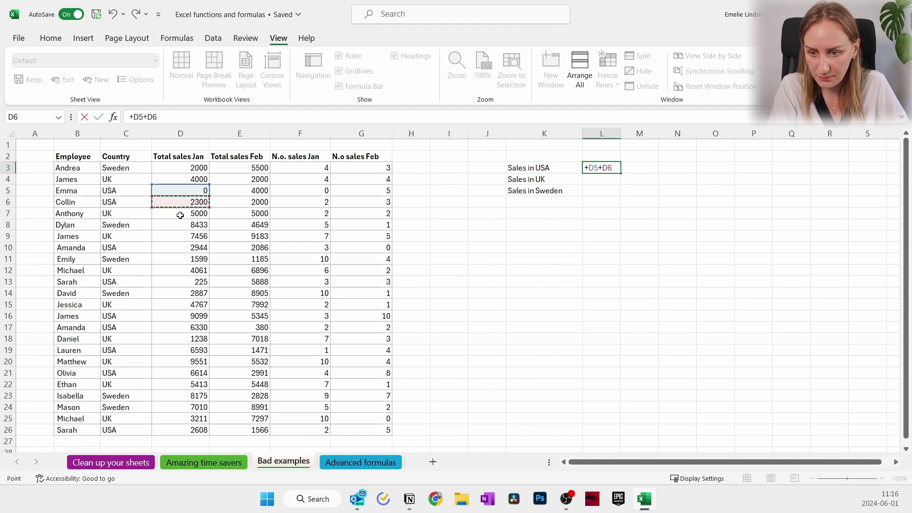
{"action": "type", "text": "+"}
{"action": "left_click", "coordinate": [172, 238]}
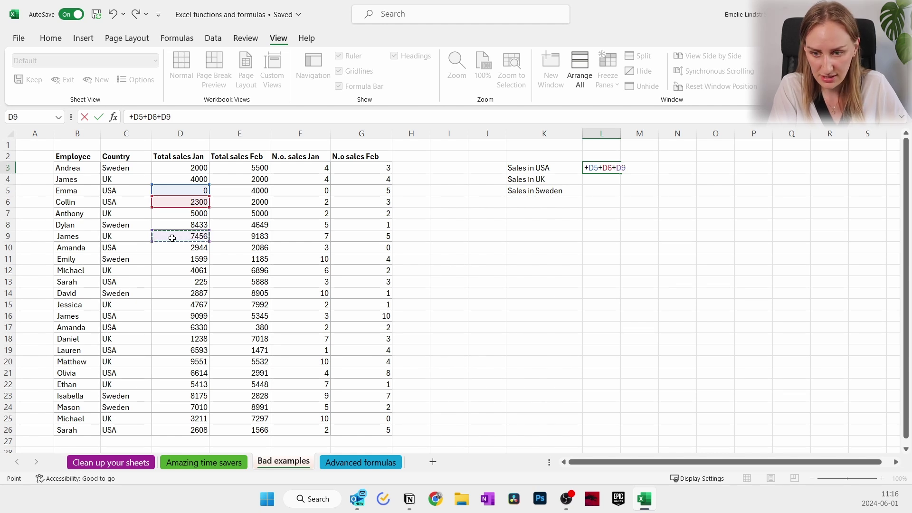
{"action": "left_click", "coordinate": [181, 247]}
{"action": "type", "text": "+"}
{"action": "left_click", "coordinate": [180, 282]}
{"action": "key", "text": "Return"}
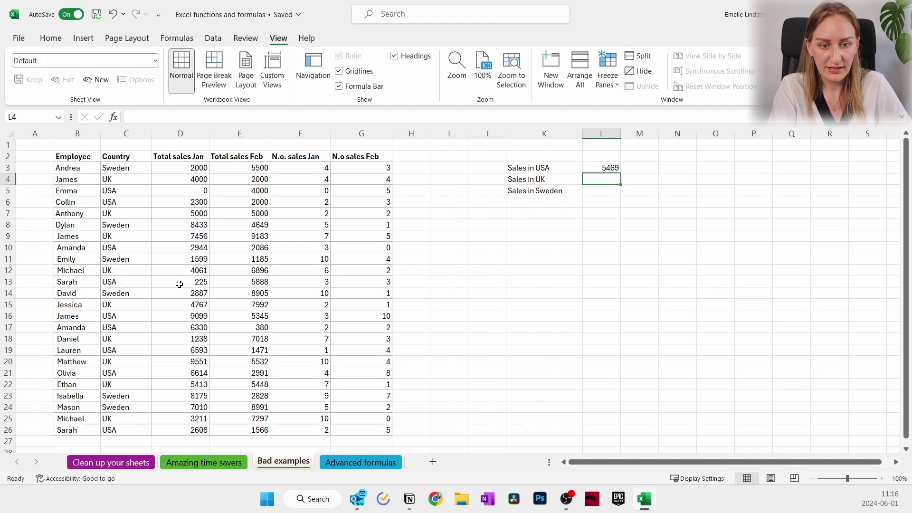
- Select the B2:G26 employee sales table and add Data Filter dropdowns to its headers
{"action": "left_click", "coordinate": [594, 170]}
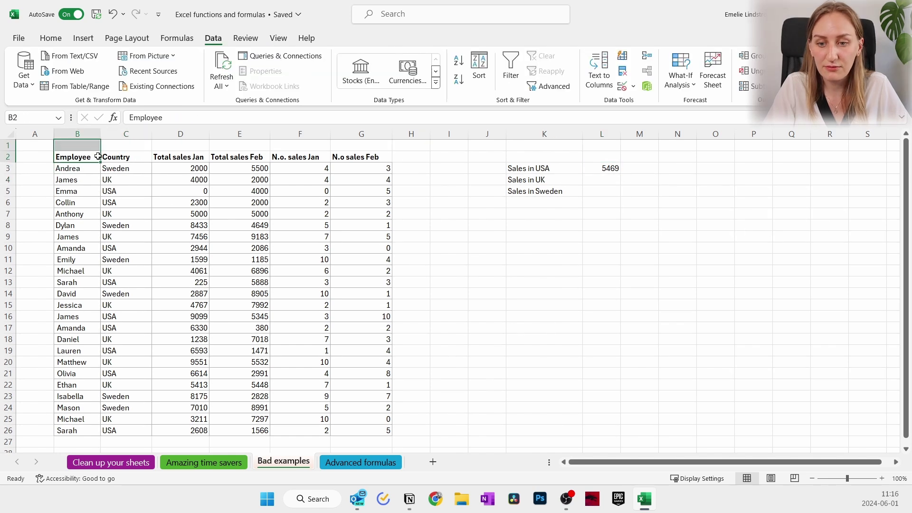
{"action": "left_click", "coordinate": [171, 214]}
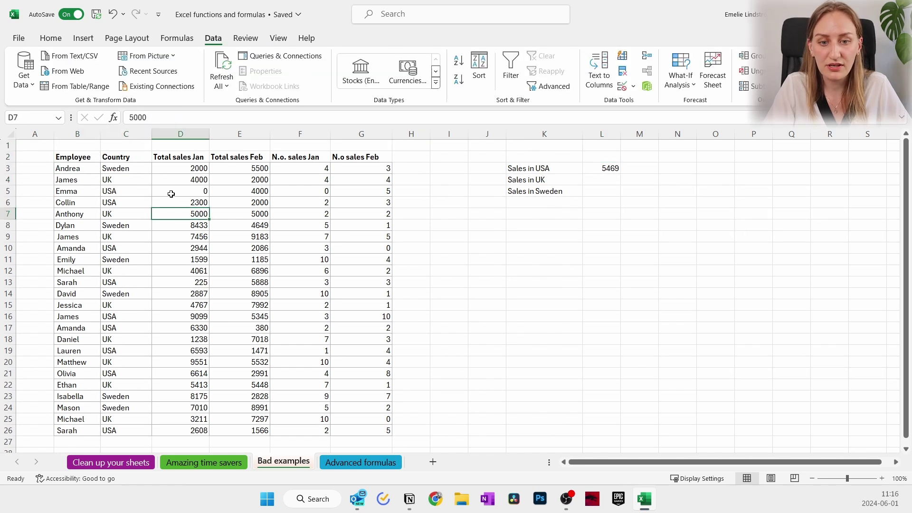
{"action": "left_click_drag", "start_coordinate": [79, 157], "coordinate": [385, 430]}
{"action": "left_click", "coordinate": [510, 76]}
- Sort by Total sales Jan largest to smallest, then undo to restore the original order
{"action": "left_click", "coordinate": [239, 217]}
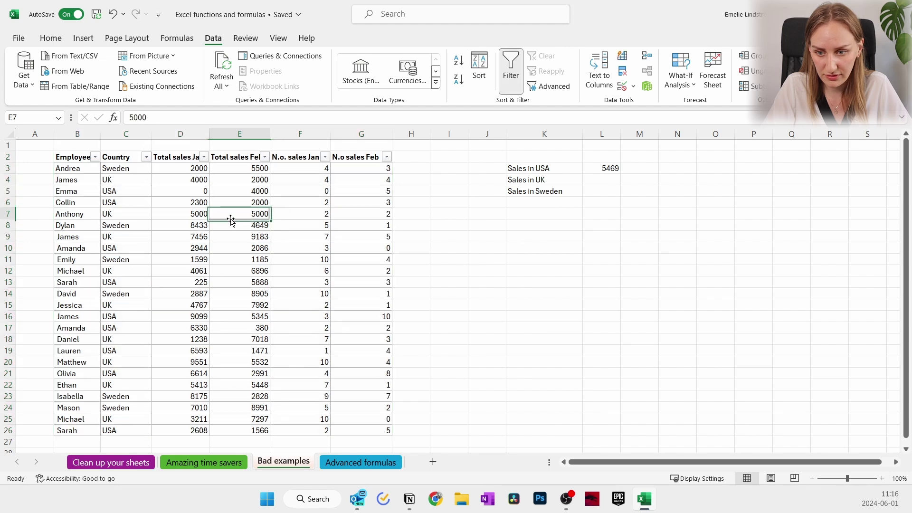
{"action": "left_click", "coordinate": [204, 158]}
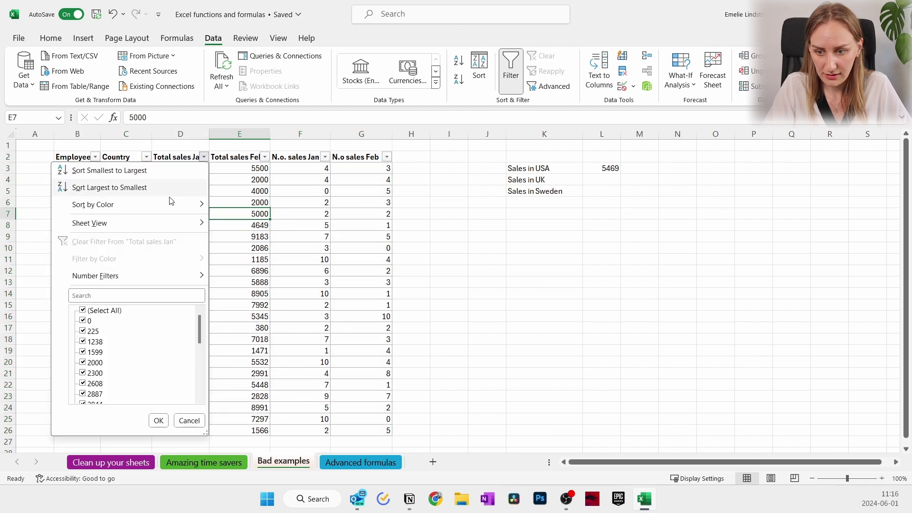
{"action": "left_click", "coordinate": [133, 187]}
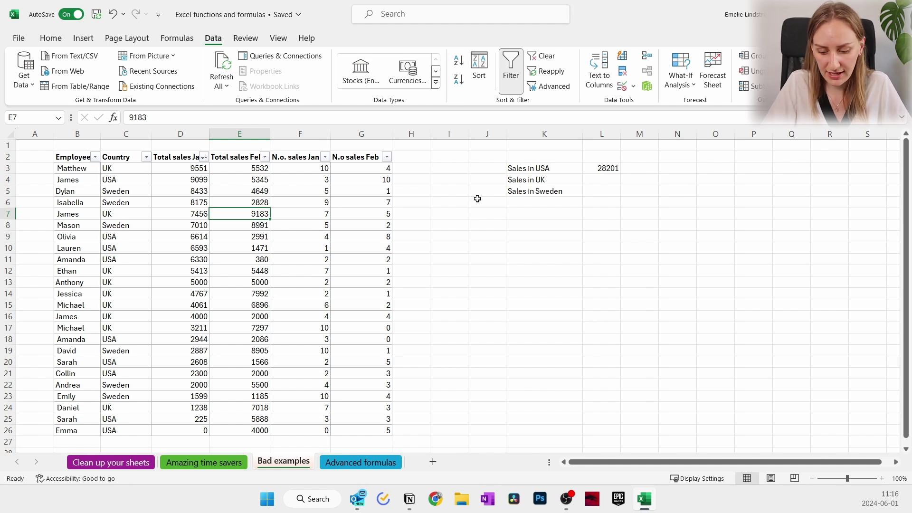
{"action": "key", "text": "ctrl+z"}
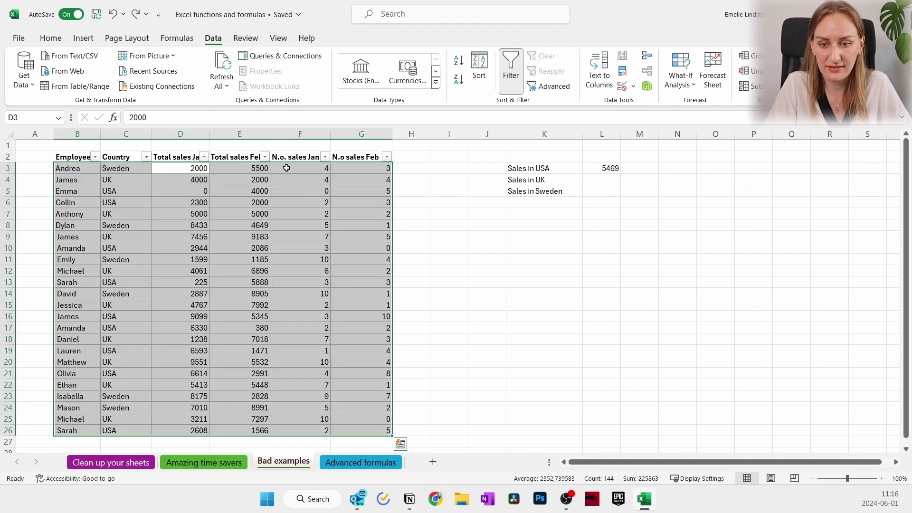
{"action": "left_click_drag", "start_coordinate": [530, 219], "coordinate": [530, 223]}
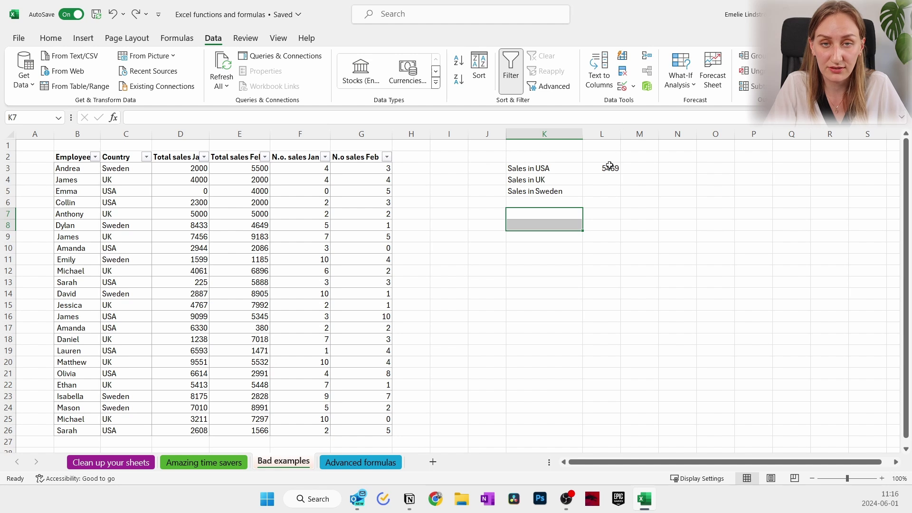
{"action": "left_click", "coordinate": [544, 328]}
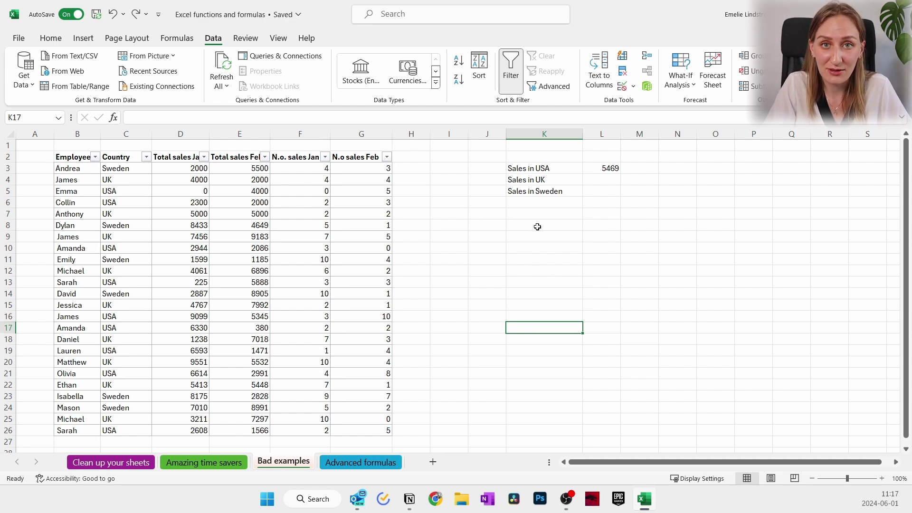
- Enter =D7/(SUM(D3:D26)) in K10, accepting Excel's correction, so it shows 4%
{"action": "left_click", "coordinate": [622, 183]}
{"action": "left_click", "coordinate": [558, 246]}
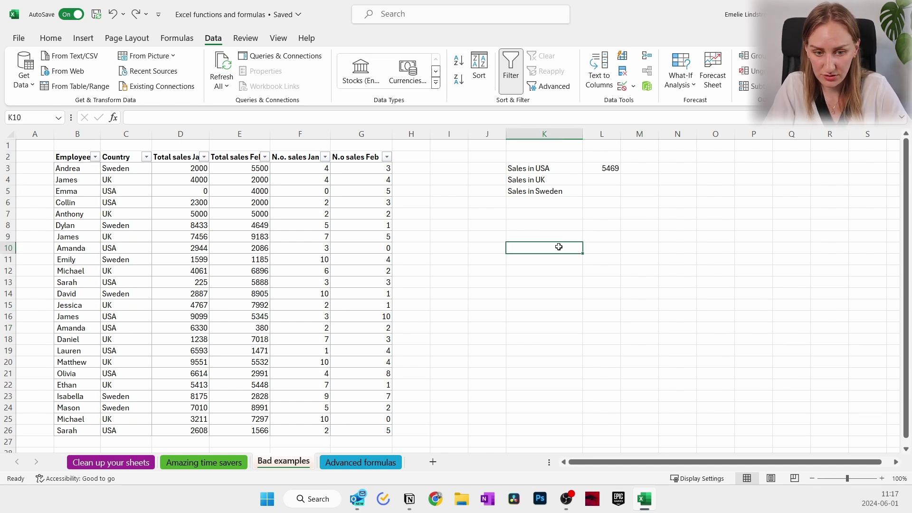
{"action": "type", "text": "="}
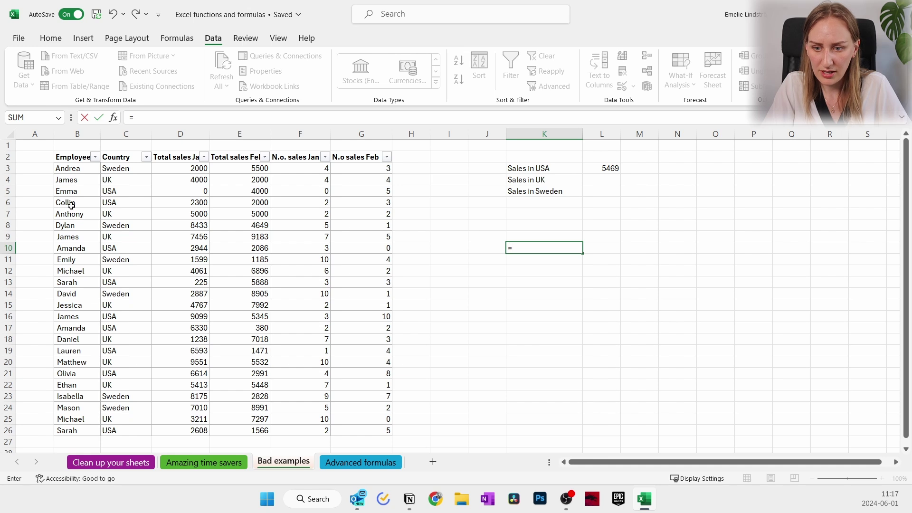
{"action": "left_click", "coordinate": [188, 212]}
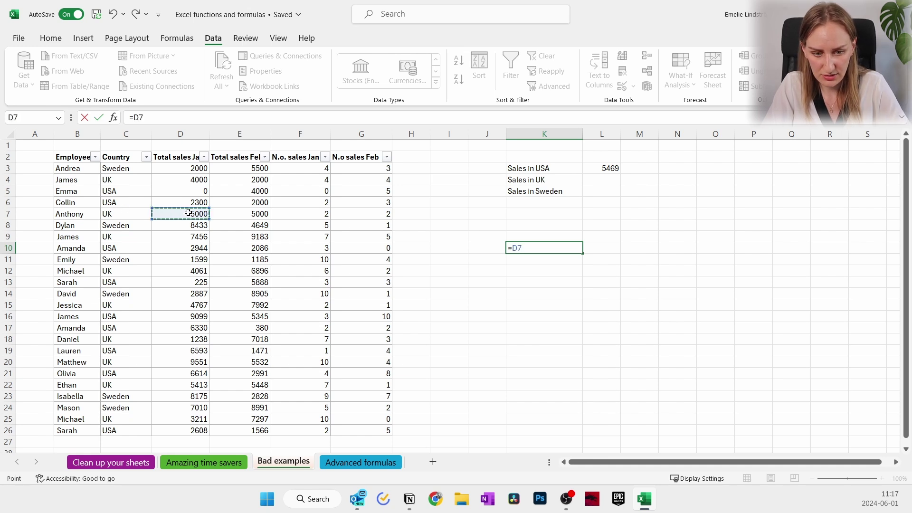
{"action": "type", "text": "/(SUM(D3:D26)"}
{"action": "key", "text": "Return"}
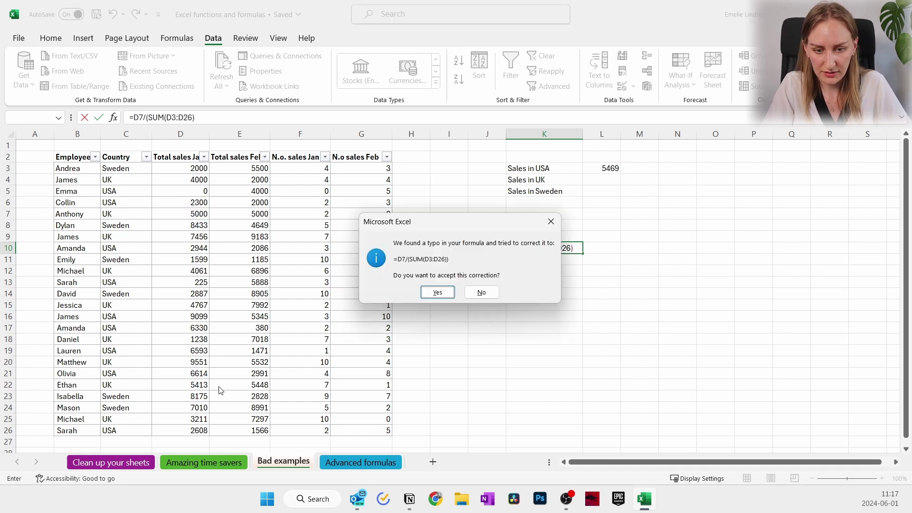
{"action": "left_click", "coordinate": [439, 290]}
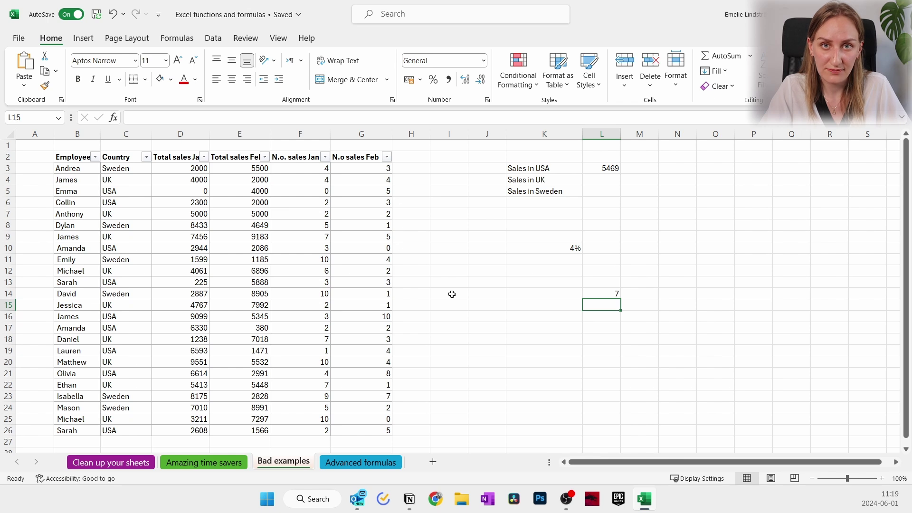
- Rename the new blank sheet to Input
{"action": "key", "text": "ctrl+Page_Down"}
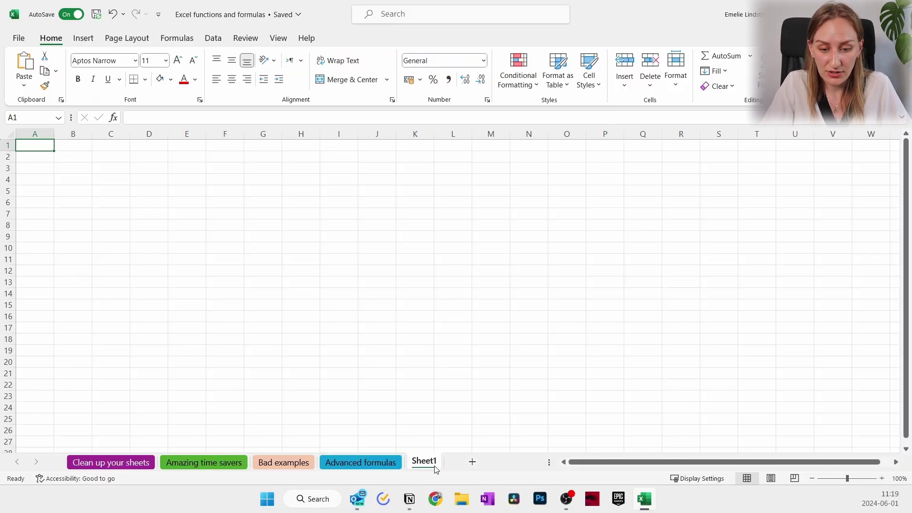
{"action": "right_click", "coordinate": [433, 468]}
{"action": "left_click", "coordinate": [462, 292]}
{"action": "type", "text": "!nput"}
{"action": "key", "text": "Return"}
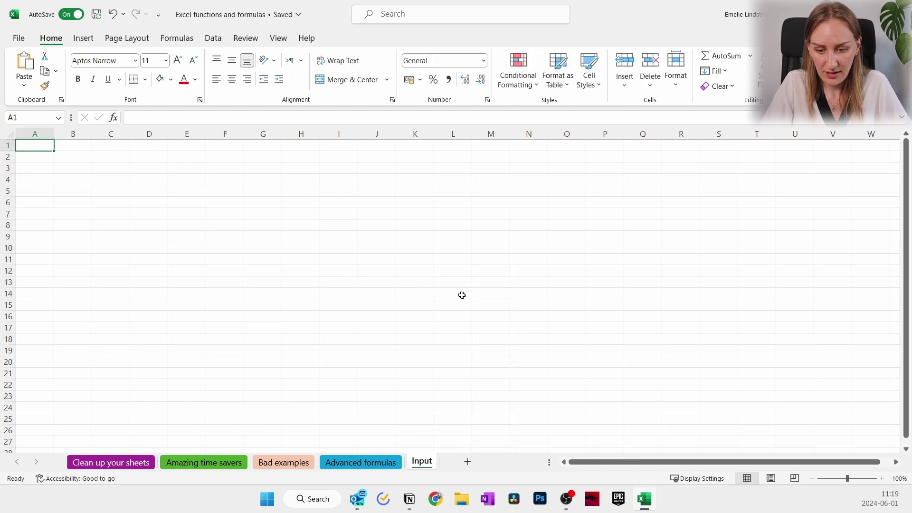
- Copy the B2:G26 employee sales table from Bad examples into A1 of the Input sheet
{"action": "left_click", "coordinate": [283, 460]}
{"action": "left_click_drag", "start_coordinate": [67, 156], "coordinate": [368, 427]}
{"action": "key", "text": "ctrl+c"}
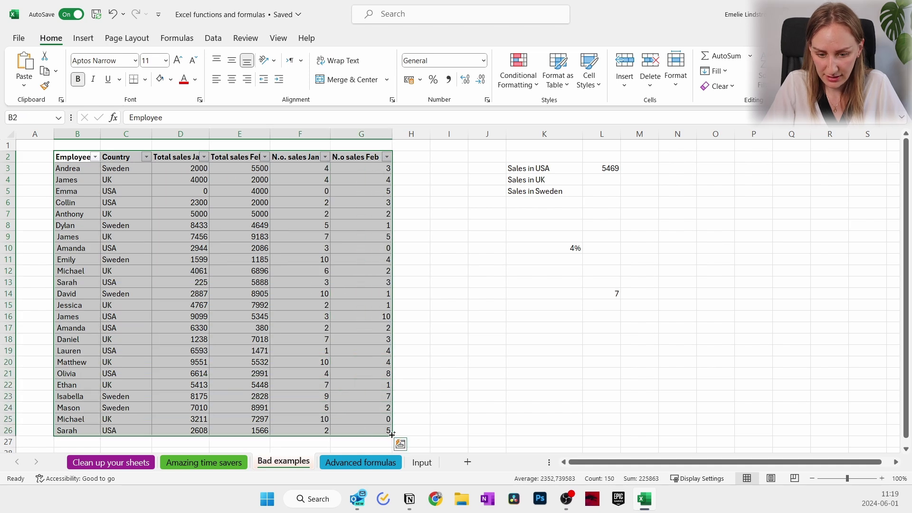
{"action": "left_click", "coordinate": [423, 463]}
{"action": "key", "text": "ctrl+v"}
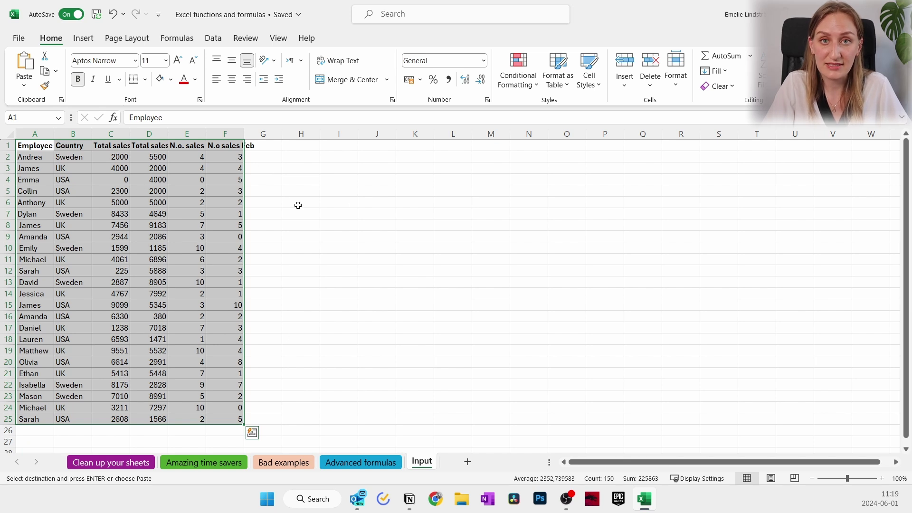
{"action": "left_click", "coordinate": [301, 270]}
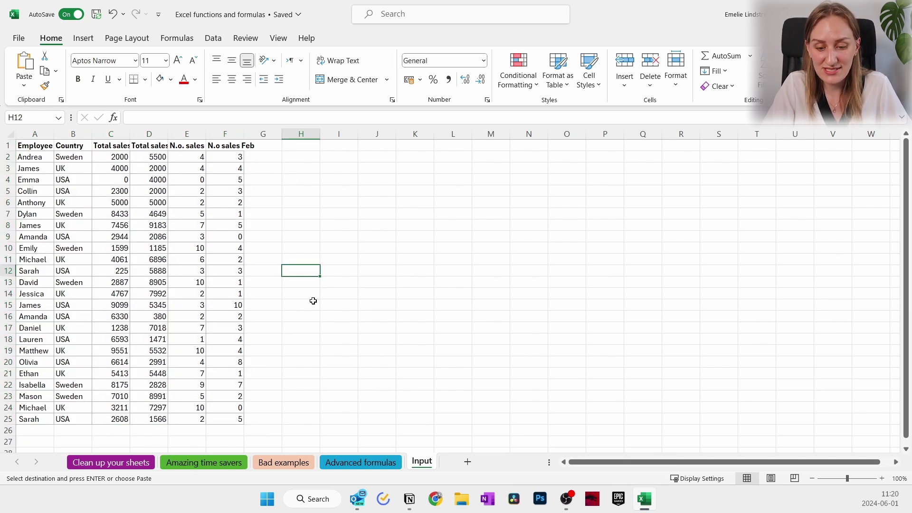
{"action": "left_click", "coordinate": [355, 461]}
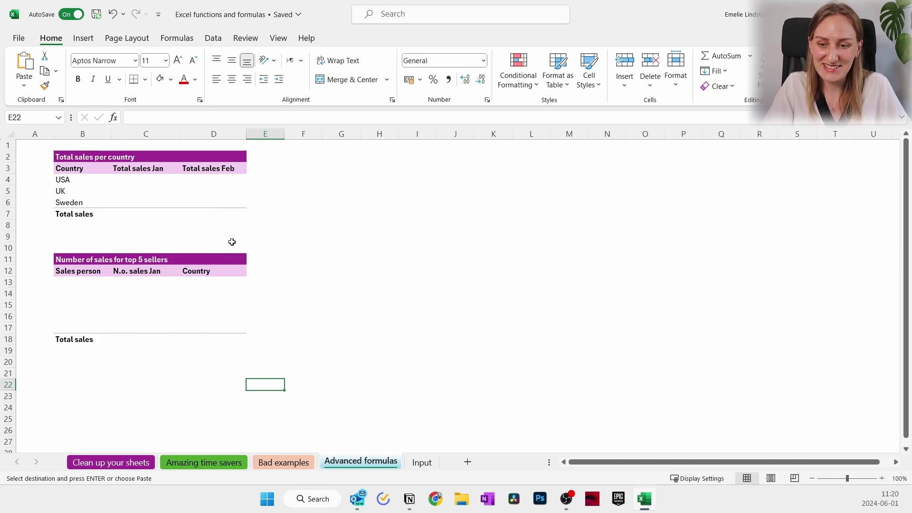
- Review the country table, check the Input sheet's sales data, then return to Advanced formulas
{"action": "left_click_drag", "start_coordinate": [93, 157], "coordinate": [239, 214]}
{"action": "left_click", "coordinate": [303, 202]}
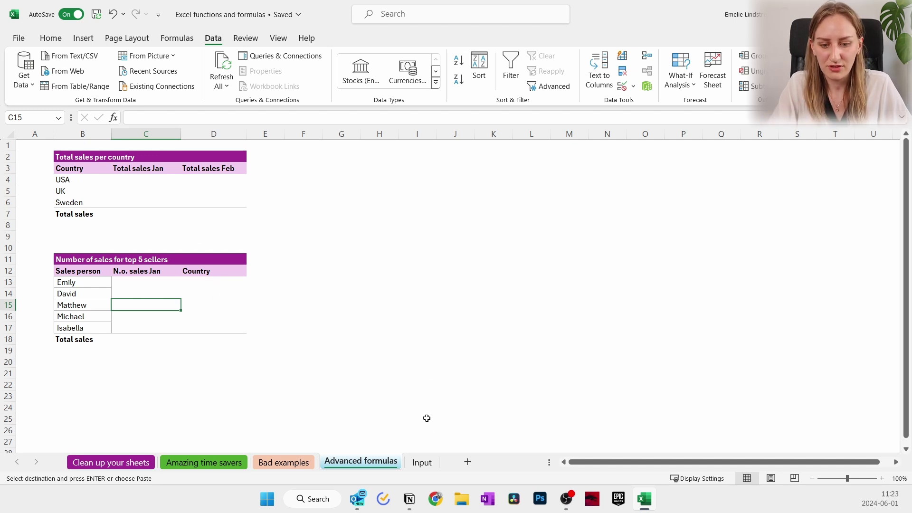
{"action": "left_click", "coordinate": [422, 462]}
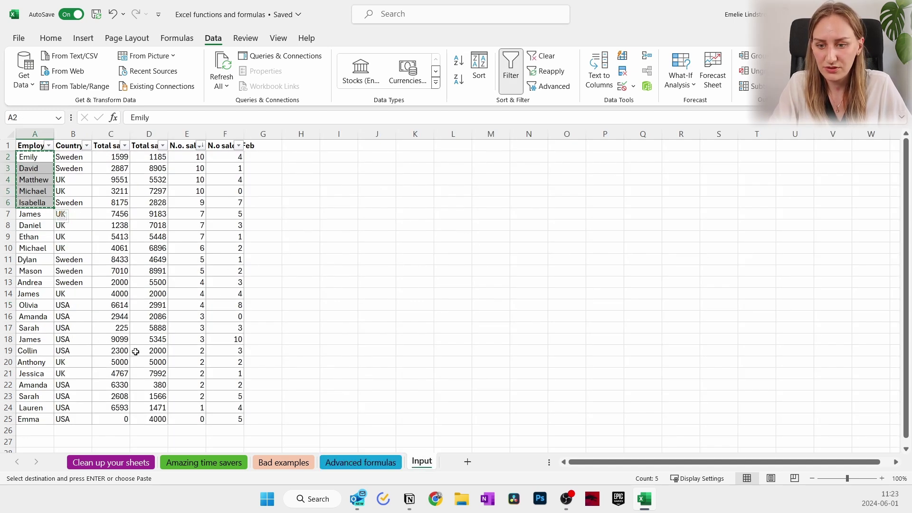
{"action": "left_click", "coordinate": [360, 462]}
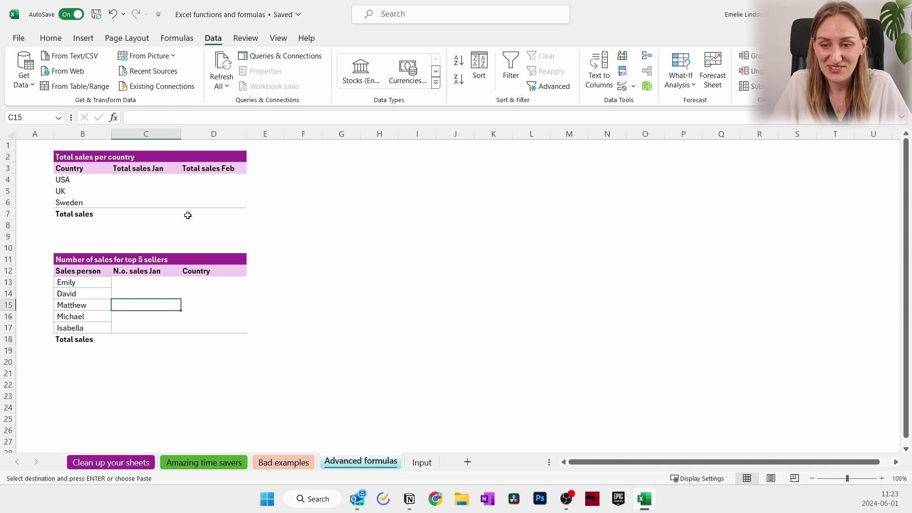
- Start a SUMIFS formula with Input!E2:E25 as sum range and Input!A2:A25 as criteria range
{"action": "left_click", "coordinate": [137, 178]}
{"action": "type", "text": "="}
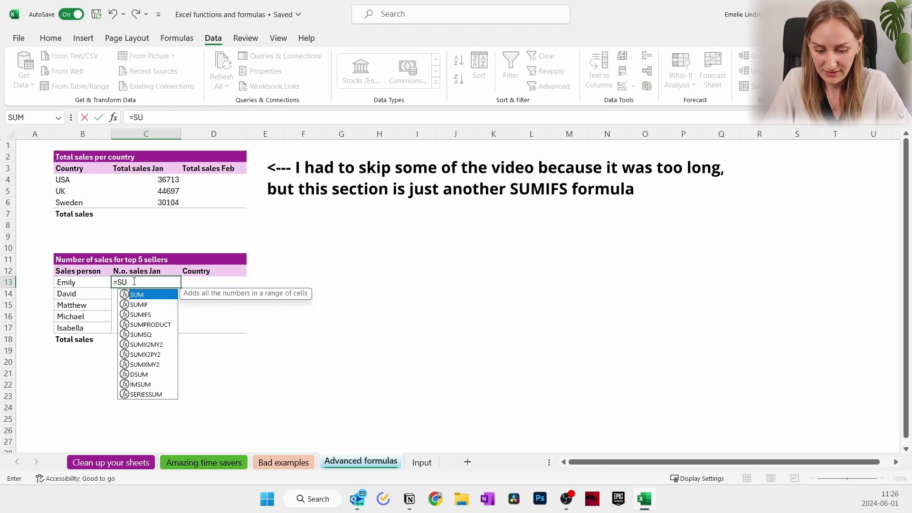
{"action": "type", "text": "IFS("}
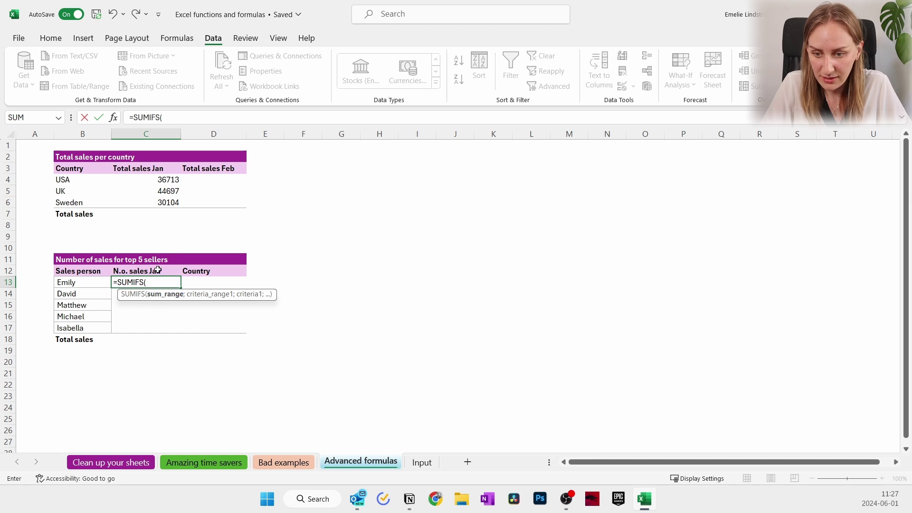
{"action": "left_click", "coordinate": [421, 463]}
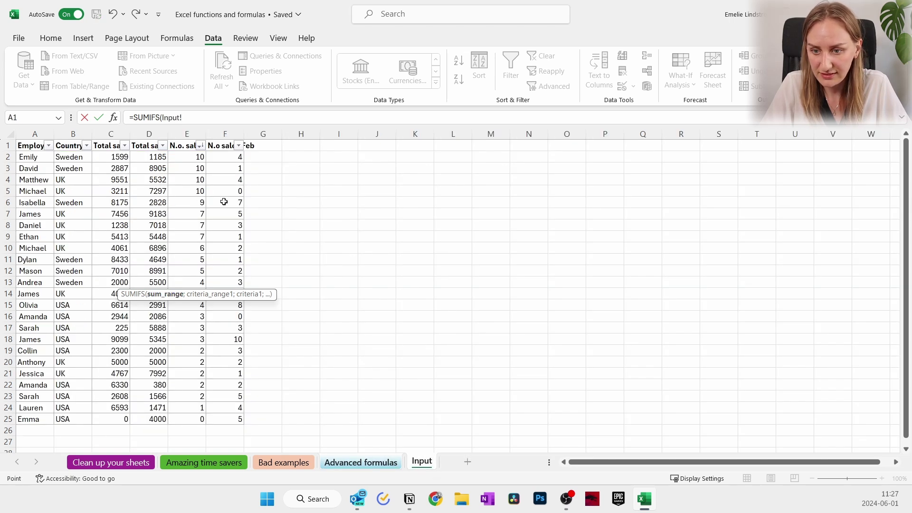
{"action": "left_click_drag", "start_coordinate": [190, 157], "coordinate": [200, 419]}
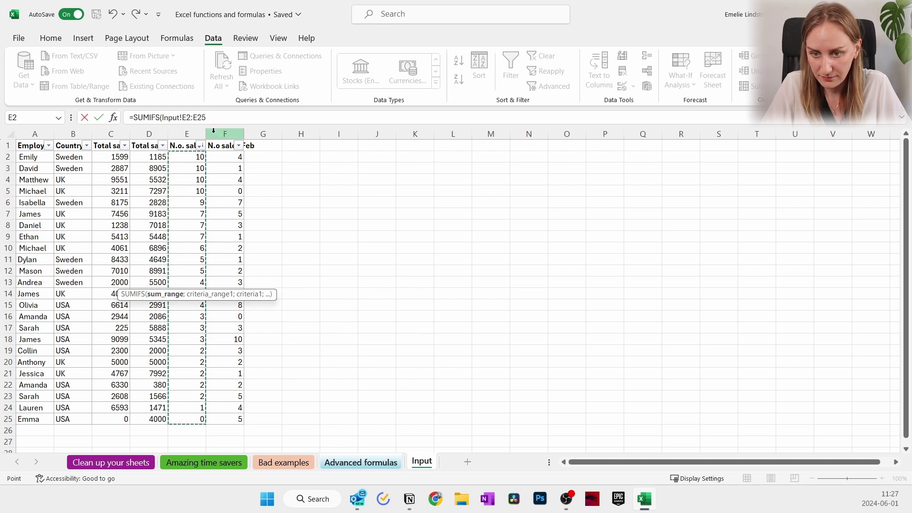
{"action": "type", "text": ";"}
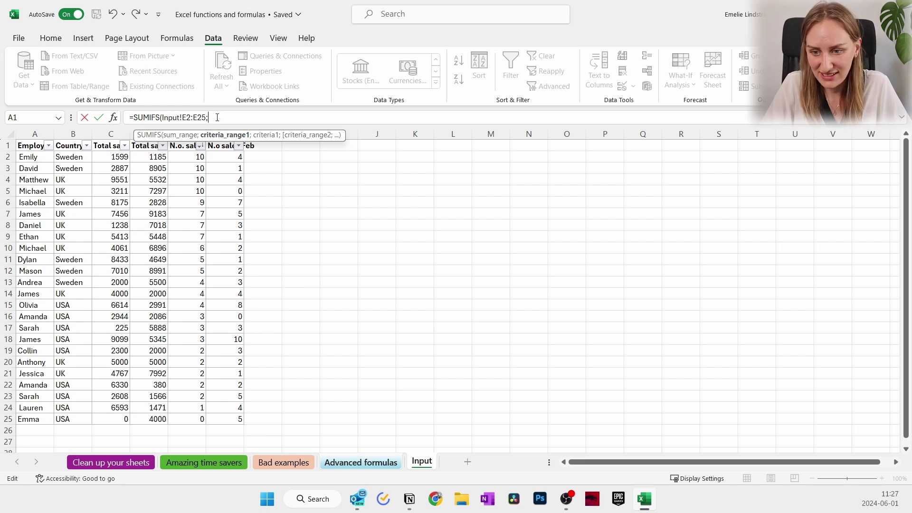
{"action": "left_click_drag", "start_coordinate": [28, 157], "coordinate": [27, 419]}
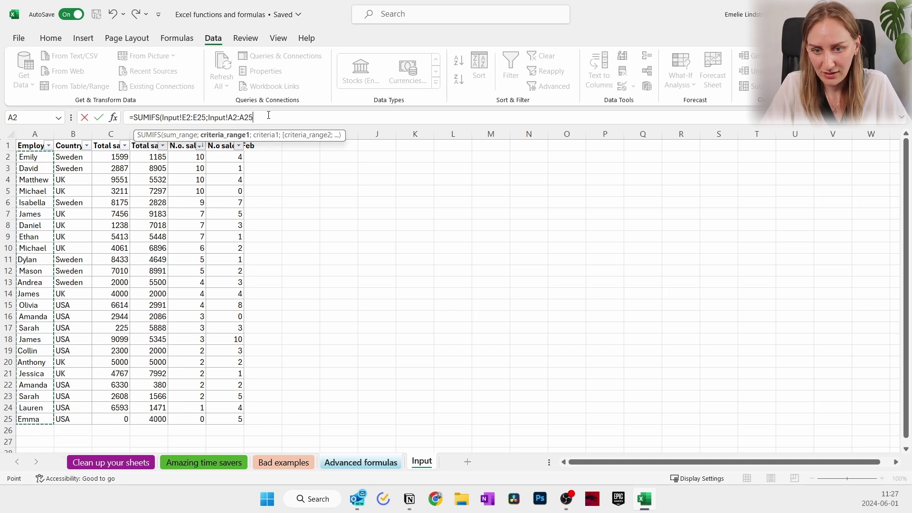
{"action": "type", "text": ";"}
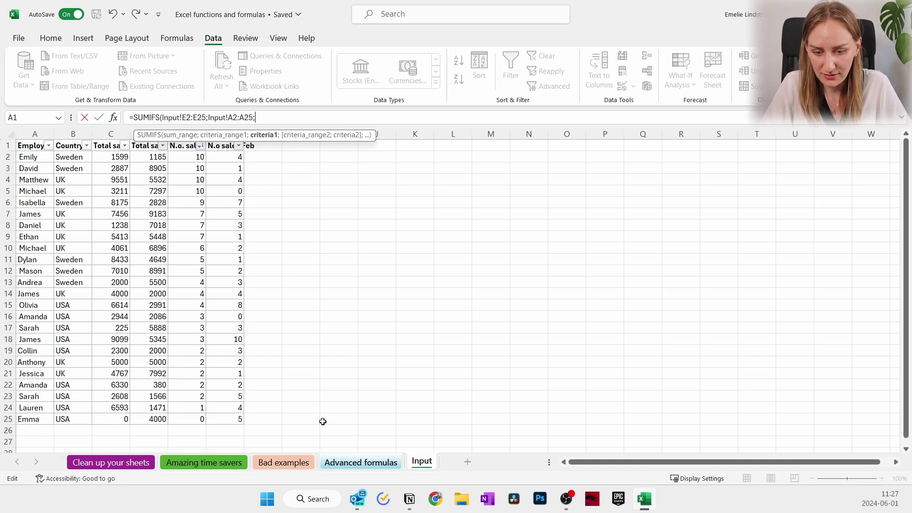
- Complete the formula with Emily's name in B13 as criterion, giving 10 in C13
{"action": "left_click", "coordinate": [360, 463]}
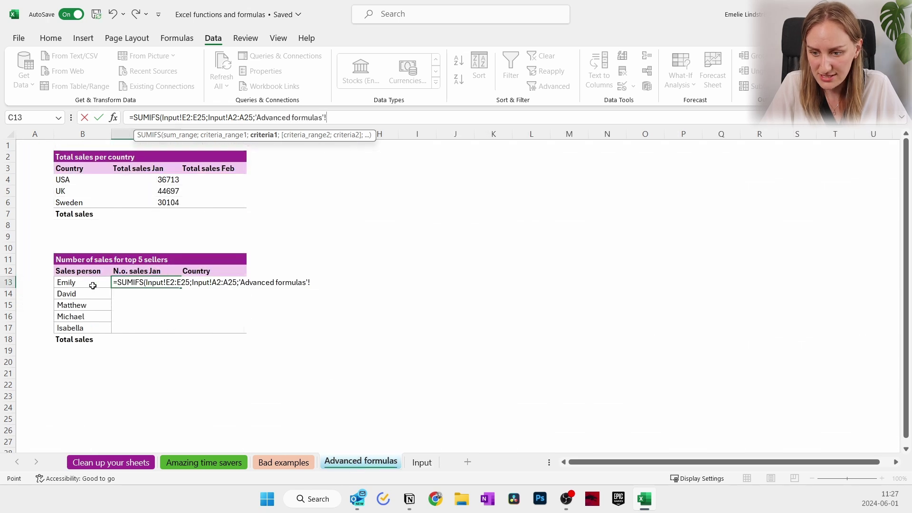
{"action": "left_click", "coordinate": [92, 285]}
{"action": "left_click", "coordinate": [383, 116]}
{"action": "type", "text": ")"}
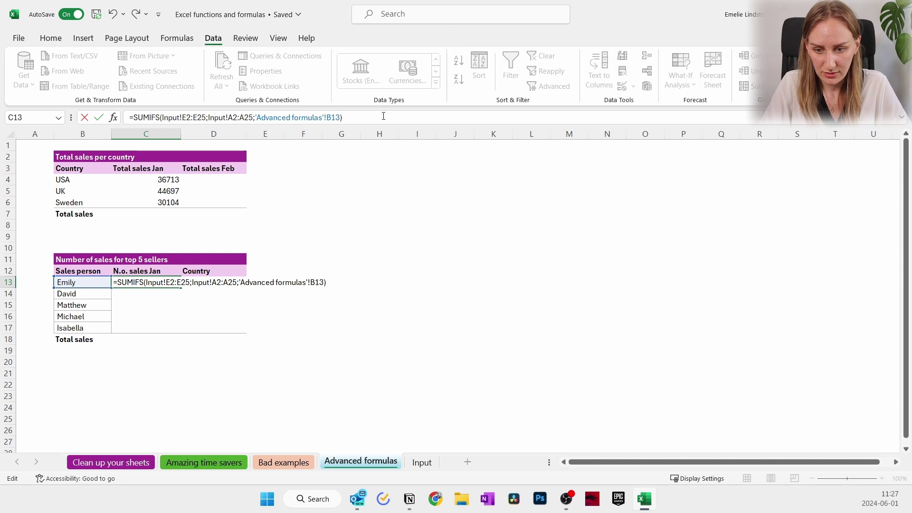
{"action": "key", "text": "Return"}
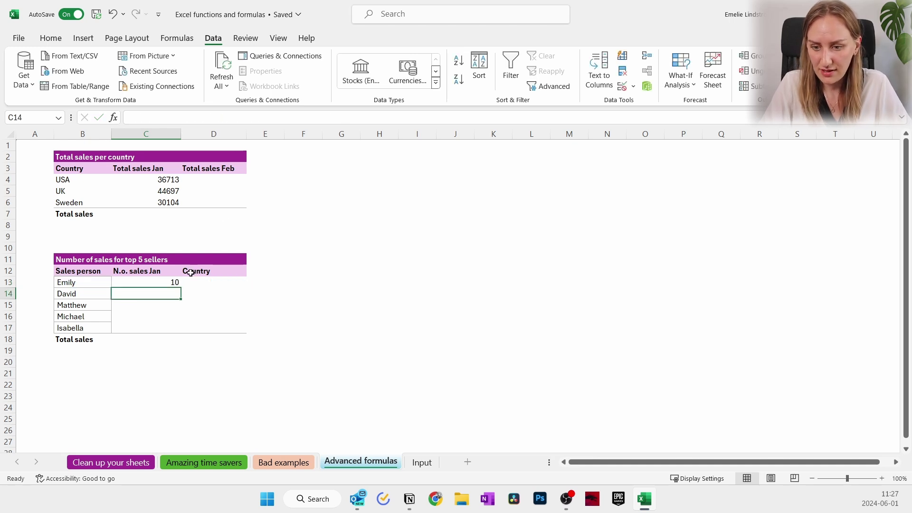
{"action": "left_click", "coordinate": [162, 283]}
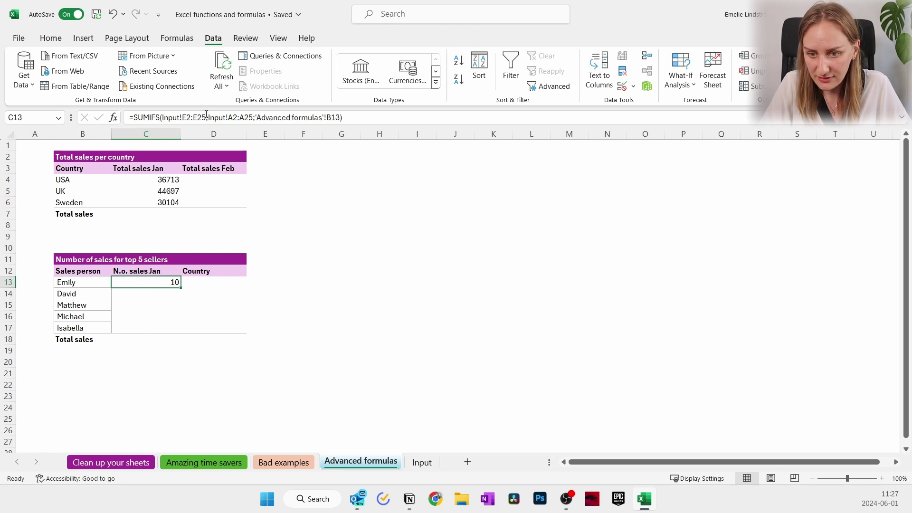
- Make the SUMIFS ranges E2:E25 and A2:A25 absolute and fill the formula down to C17
{"action": "left_click_drag", "start_coordinate": [205, 116], "coordinate": [183, 117]}
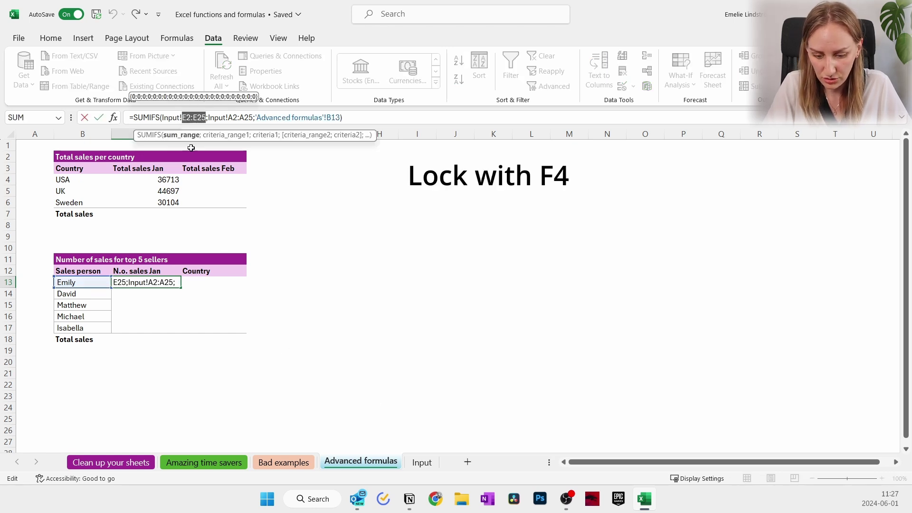
{"action": "key", "text": "F4"}
{"action": "left_click_drag", "start_coordinate": [246, 117], "coordinate": [265, 117]}
{"action": "key", "text": "shift+Right"}
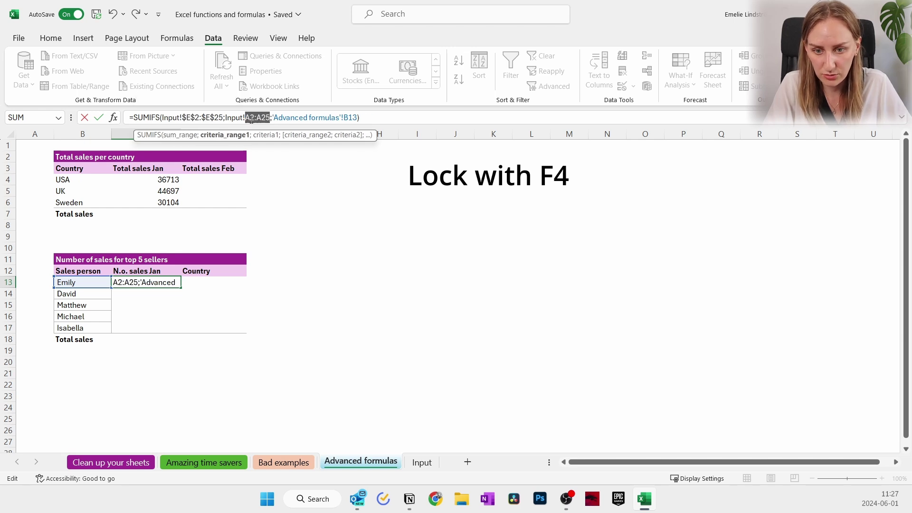
{"action": "key", "text": "F4"}
{"action": "key", "text": "Return"}
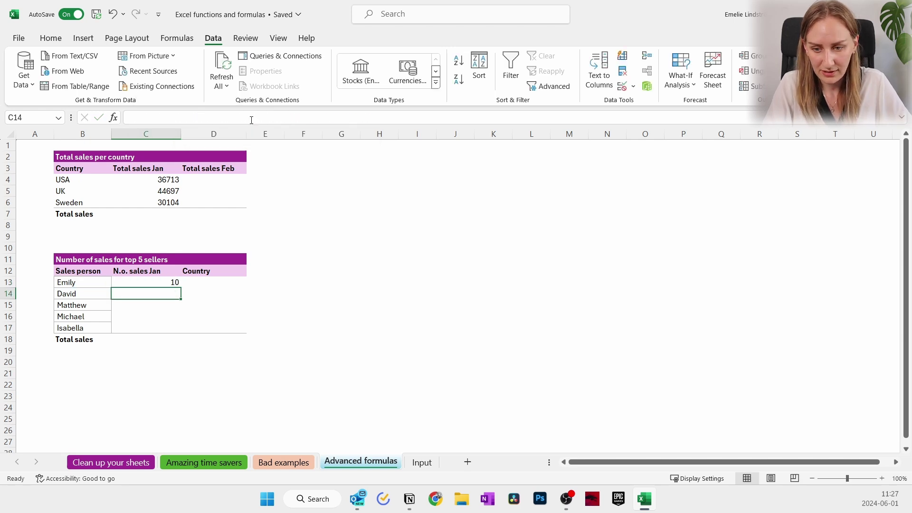
{"action": "left_click", "coordinate": [174, 281]}
{"action": "left_click_drag", "start_coordinate": [180, 288], "coordinate": [183, 330]}
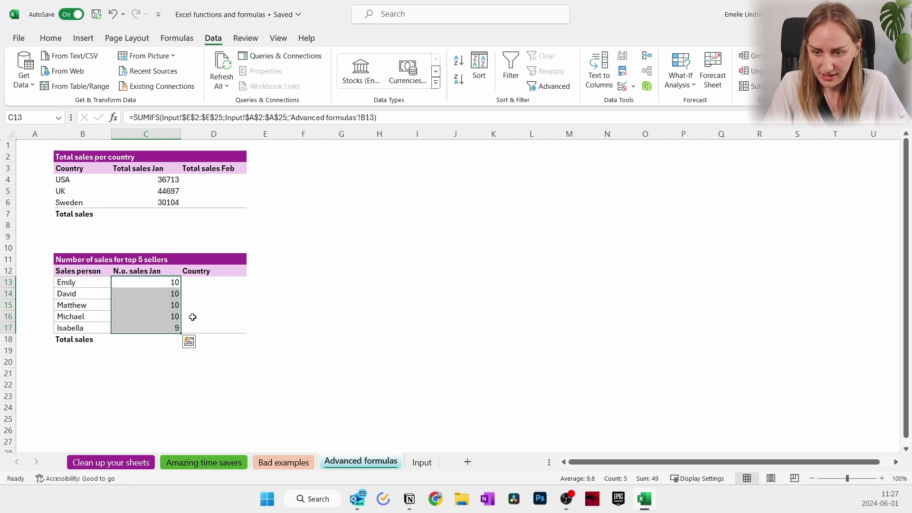
{"action": "left_click", "coordinate": [208, 306]}
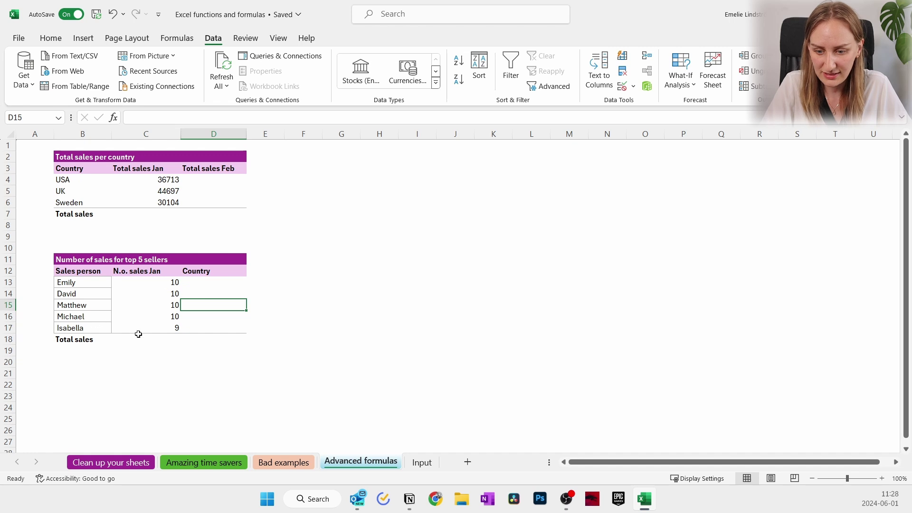
- Sort the Input sheet rows by Country from A to Z, then return to Advanced formulas
{"action": "left_click", "coordinate": [422, 462]}
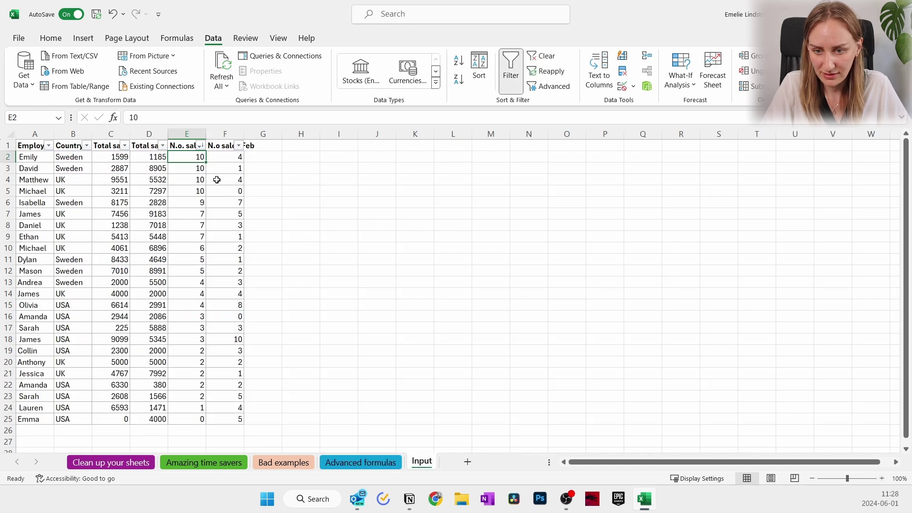
{"action": "left_click_drag", "start_coordinate": [193, 157], "coordinate": [24, 193]}
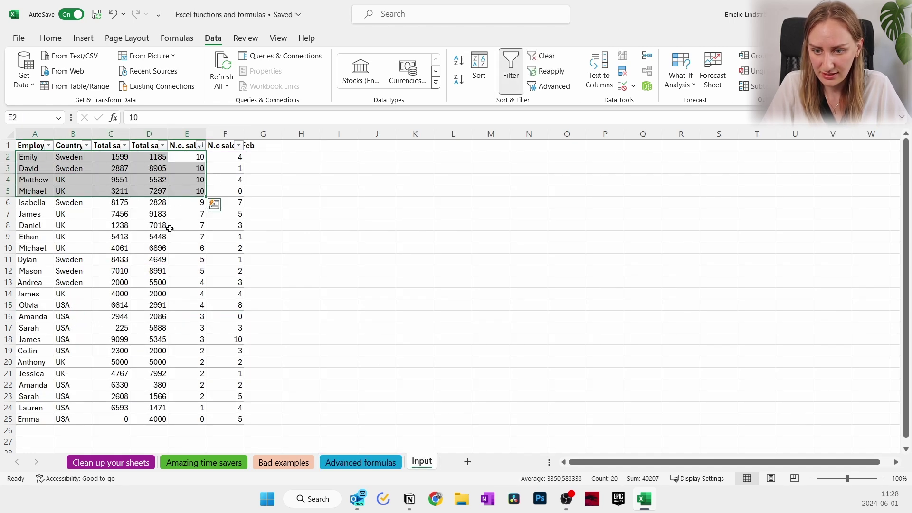
{"action": "left_click", "coordinate": [169, 200]}
{"action": "left_click", "coordinate": [86, 147]}
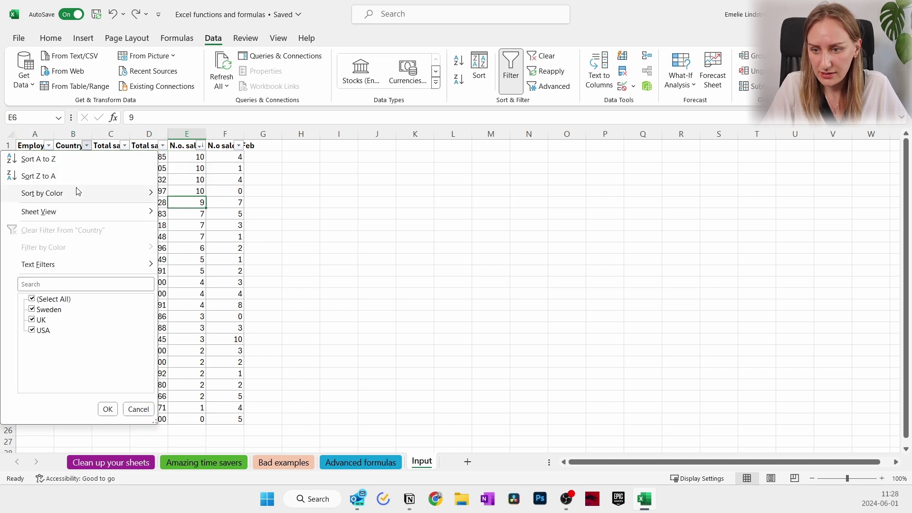
{"action": "left_click", "coordinate": [38, 158]}
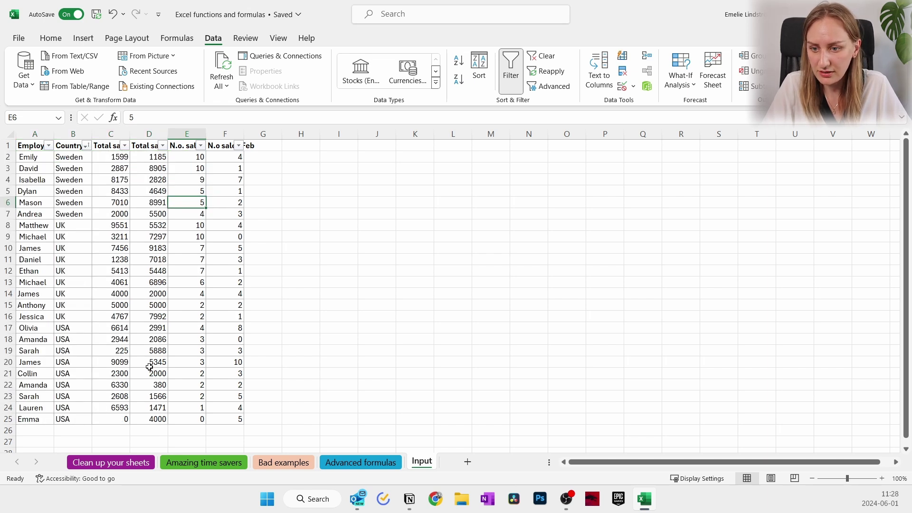
{"action": "left_click", "coordinate": [359, 463]}
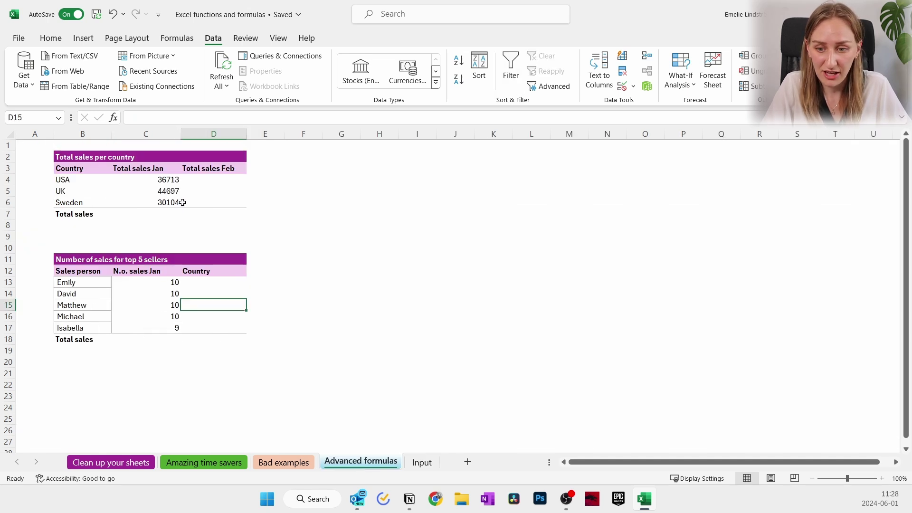
- Start an XLOOKUP in D13 using B13 as lookup value and Input!A2:A25 as lookup array
{"action": "left_click", "coordinate": [198, 287]}
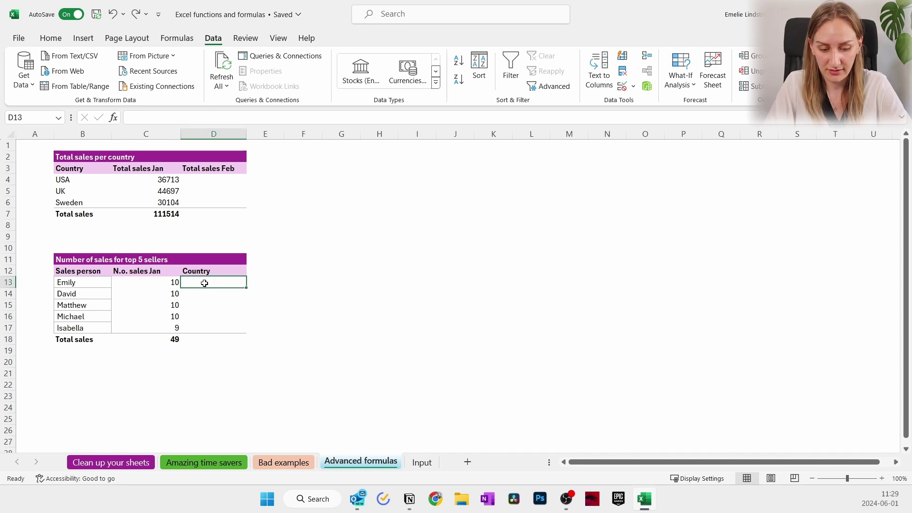
{"action": "type", "text": "=XLOOKUP("}
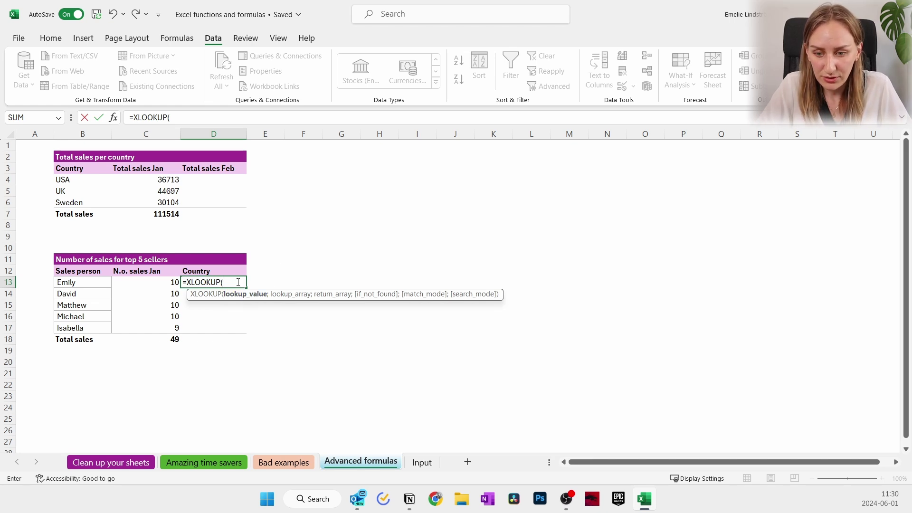
{"action": "left_click", "coordinate": [74, 284]}
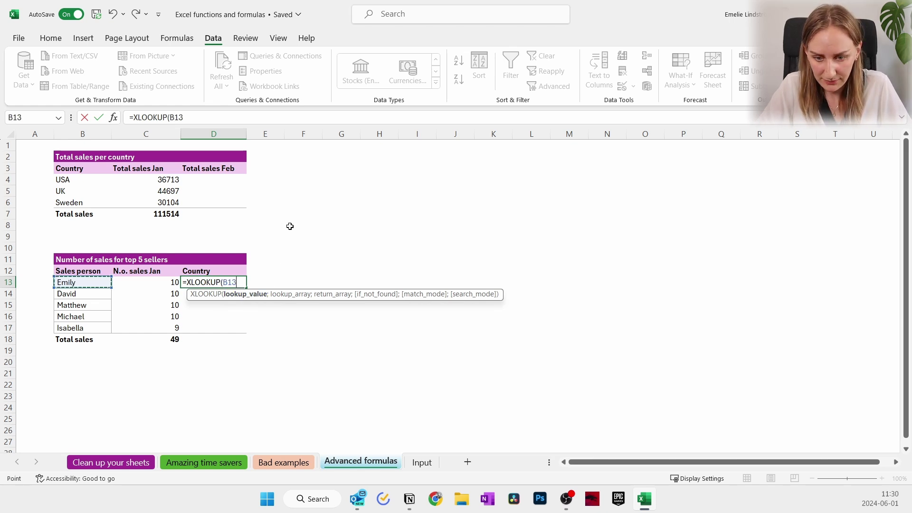
{"action": "type", "text": ";"}
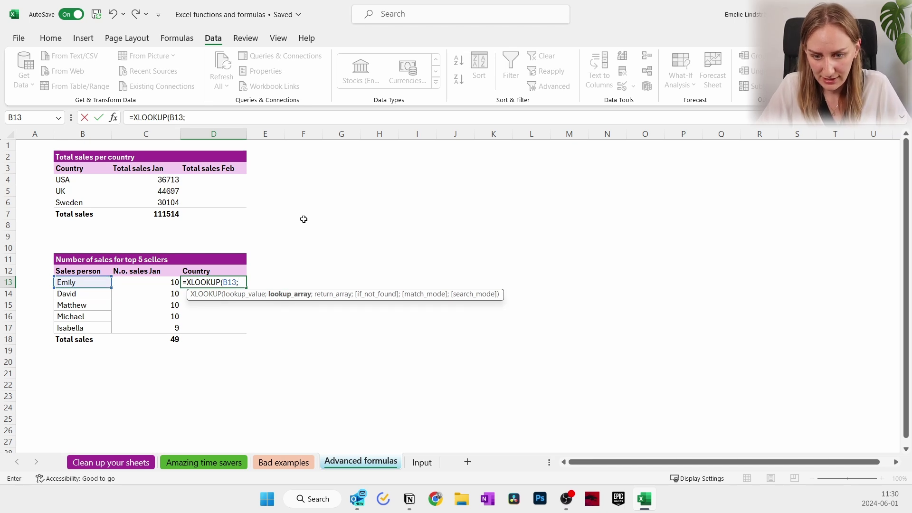
{"action": "left_click", "coordinate": [423, 464]}
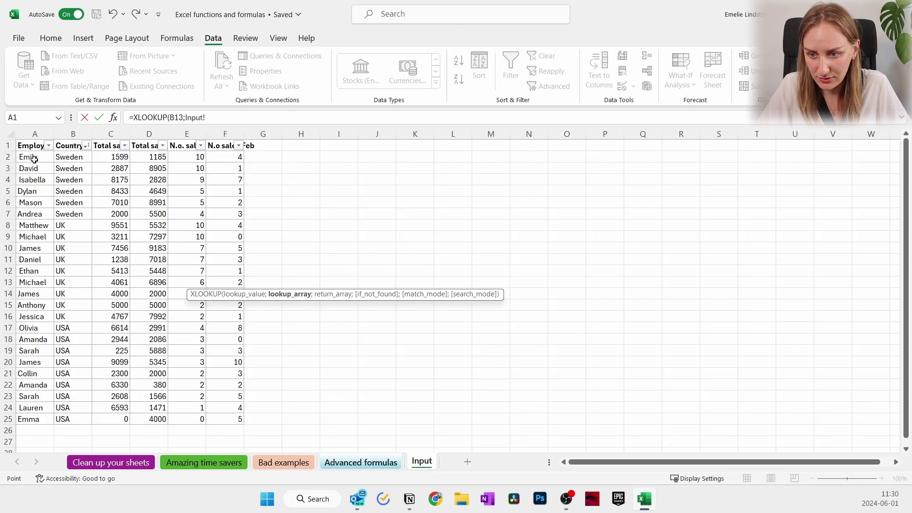
{"action": "left_click_drag", "start_coordinate": [33, 157], "coordinate": [35, 418]}
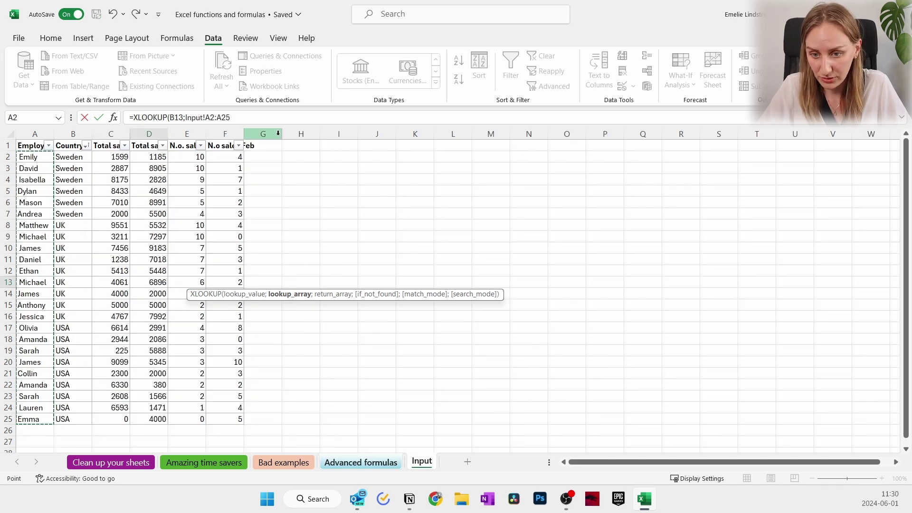
- Finish the lookup with return array Input!B2:B25, "Not found" default and exact match
{"action": "left_click", "coordinate": [250, 114]}
{"action": "type", "text": ";"}
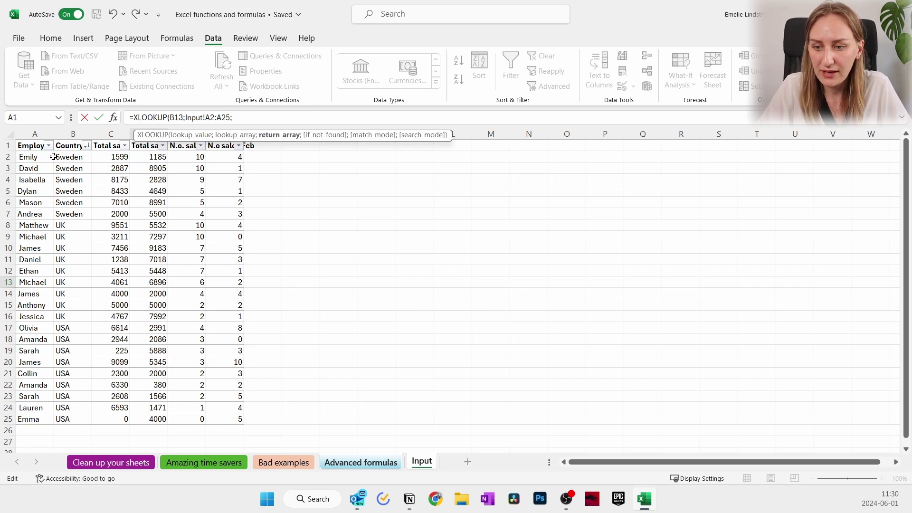
{"action": "left_click_drag", "start_coordinate": [75, 155], "coordinate": [71, 420]}
{"action": "left_click", "coordinate": [284, 117]}
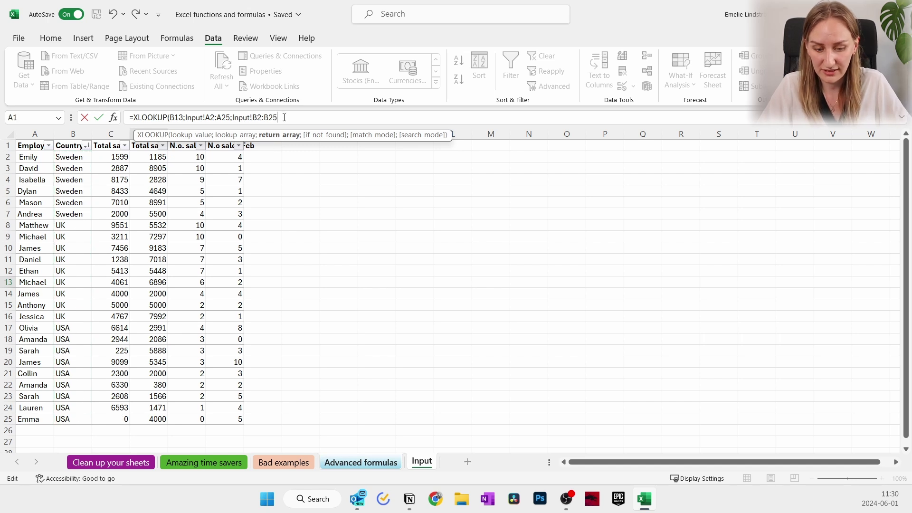
{"action": "type", "text": ";"}
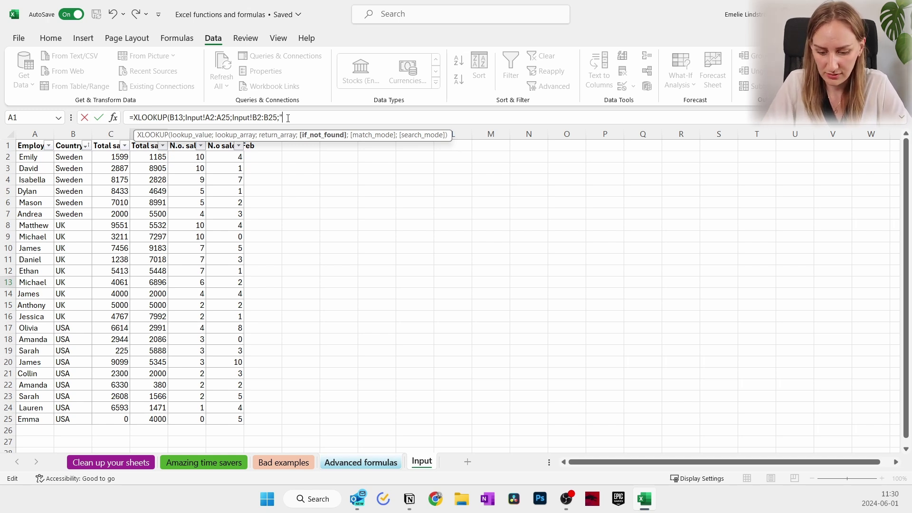
{"action": "type", "text": "\"Not found\";"}
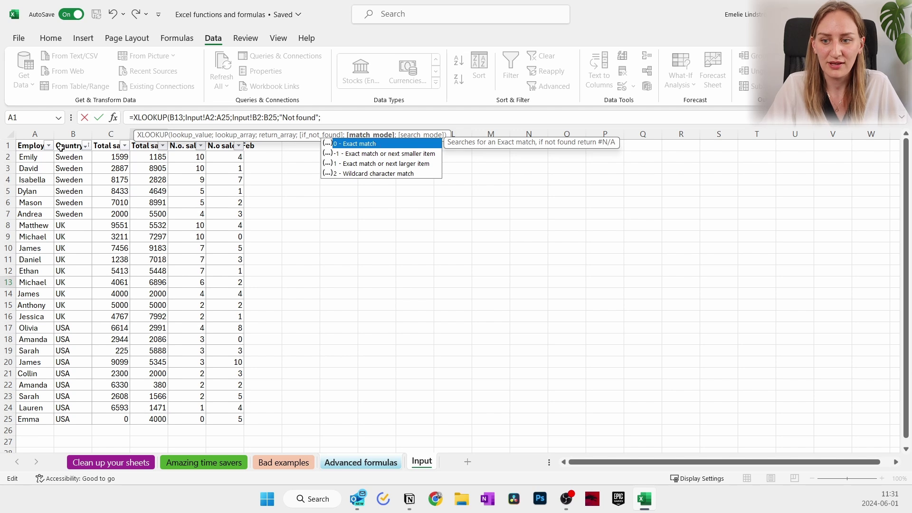
{"action": "double_click", "coordinate": [374, 146]}
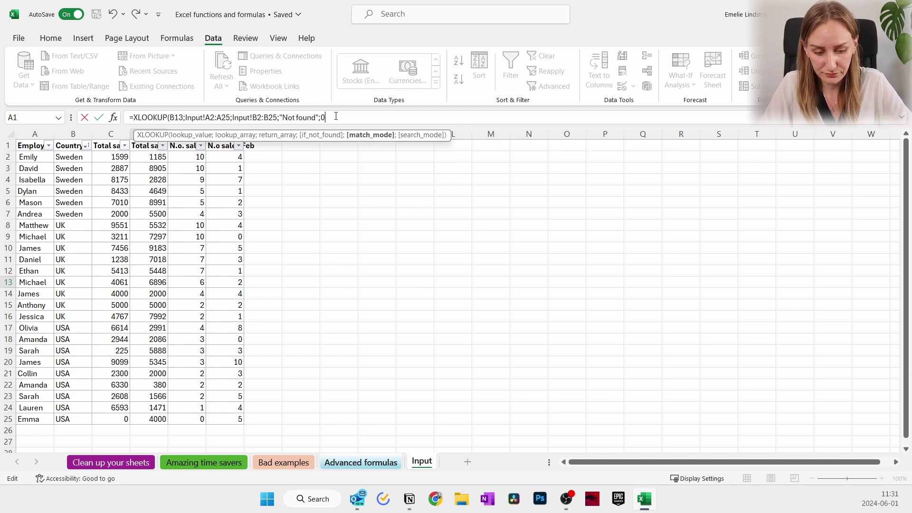
{"action": "type", "text": ")"}
{"action": "key", "text": "Return"}
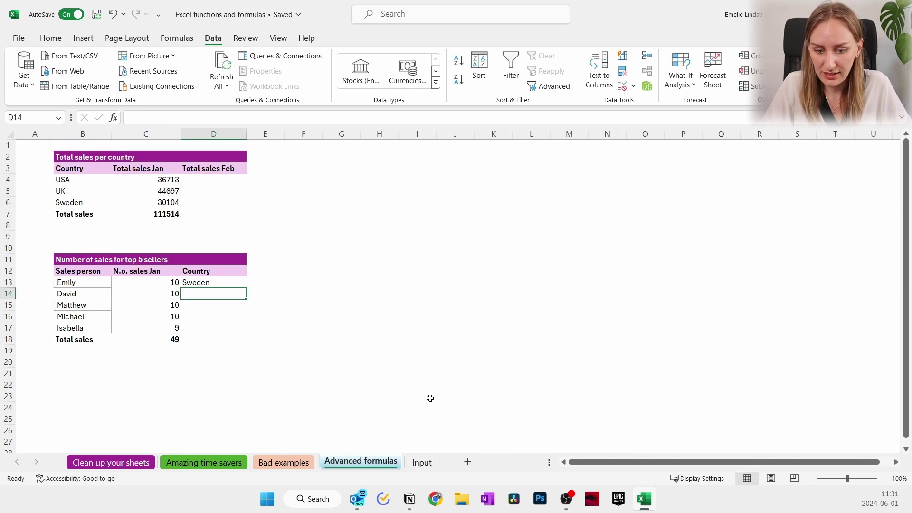
- Make the D13 lookup ranges Input!A2:A25 and Input!B2:B25 absolute
{"action": "left_click", "coordinate": [421, 463]}
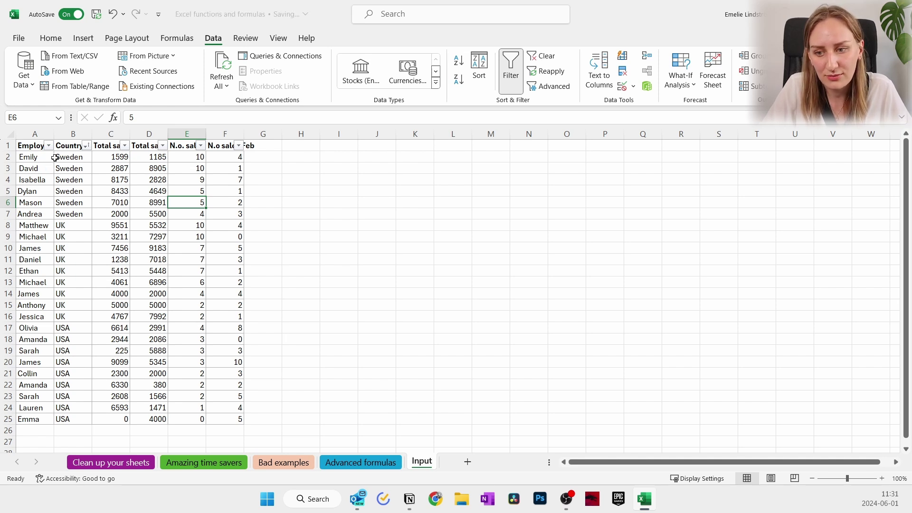
{"action": "left_click", "coordinate": [361, 462]}
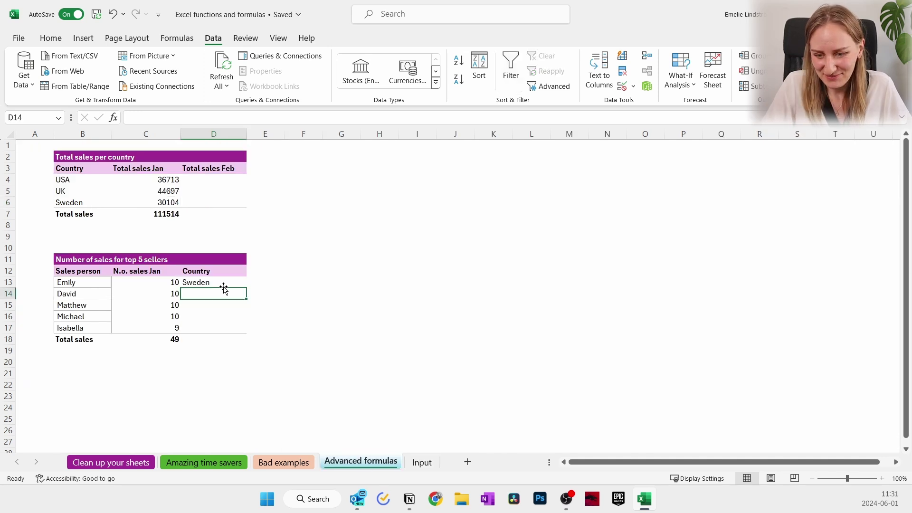
{"action": "left_click", "coordinate": [215, 282]}
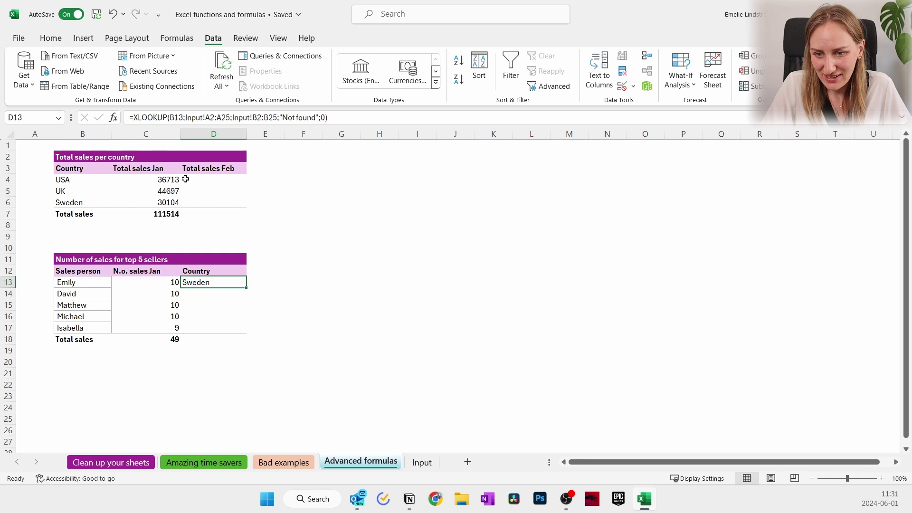
{"action": "left_click", "coordinate": [185, 118]}
{"action": "left_click_drag", "start_coordinate": [183, 118], "coordinate": [170, 118]}
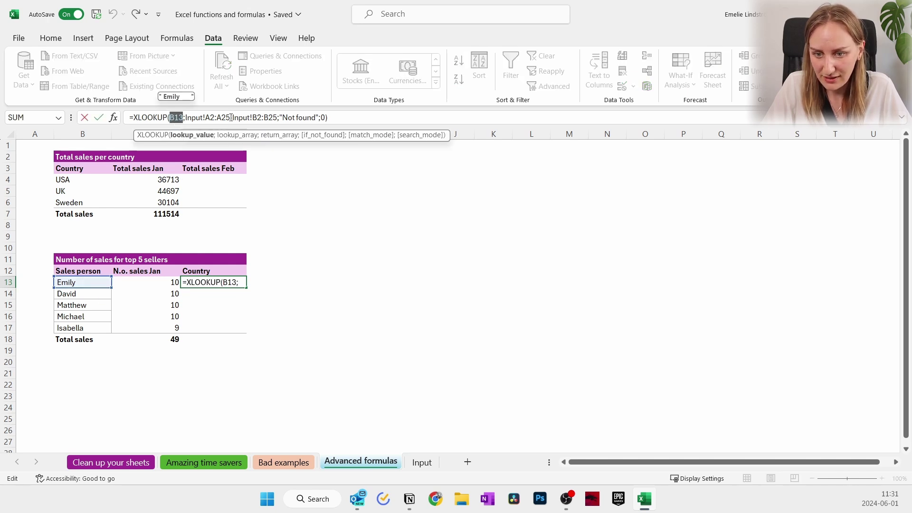
{"action": "left_click_drag", "start_coordinate": [231, 117], "coordinate": [206, 118]}
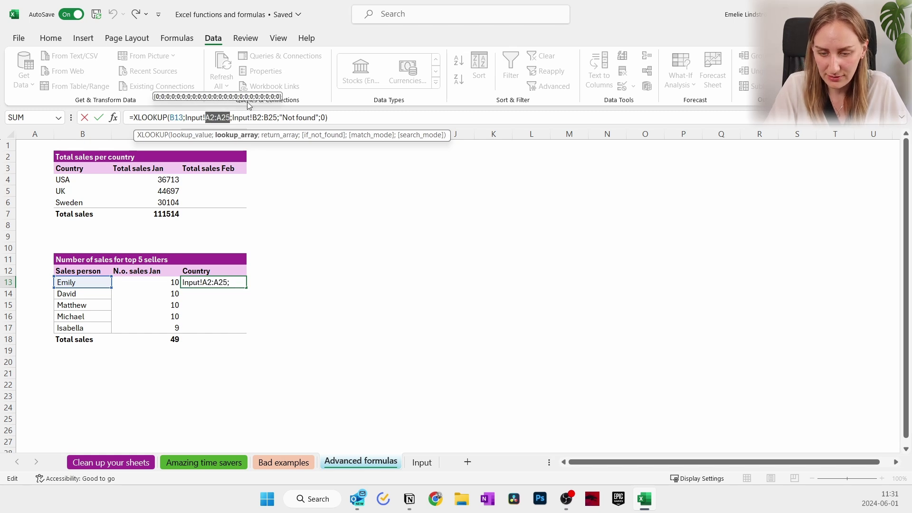
{"action": "key", "text": "F4"}
{"action": "left_click_drag", "start_coordinate": [294, 117], "coordinate": [270, 117]}
{"action": "key", "text": "F4"}
{"action": "left_click", "coordinate": [341, 117]}
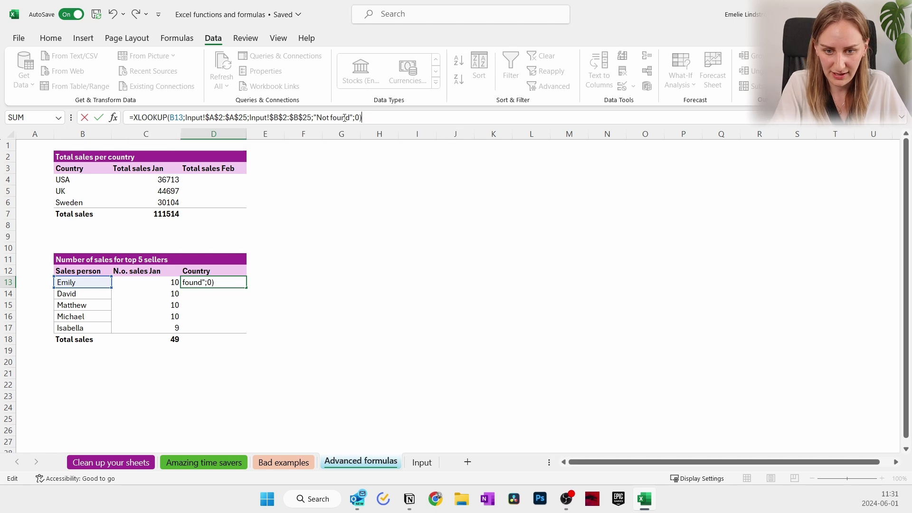
{"action": "key", "text": "Return"}
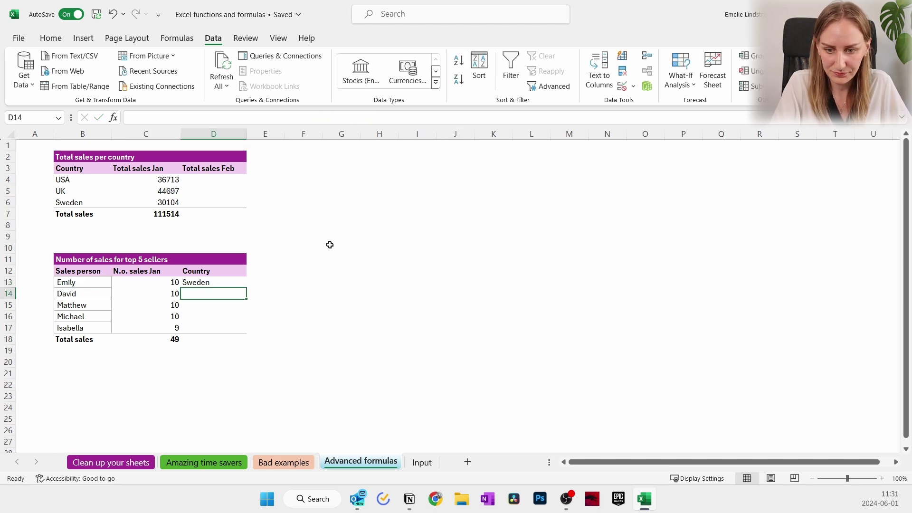
- Fill the country lookup down to D17 and verify the last seller against the Input sheet
{"action": "left_click", "coordinate": [239, 283]}
{"action": "left_click_drag", "start_coordinate": [246, 288], "coordinate": [245, 334]}
{"action": "left_click_drag", "start_coordinate": [88, 327], "coordinate": [204, 326]}
{"action": "left_click", "coordinate": [422, 460]}
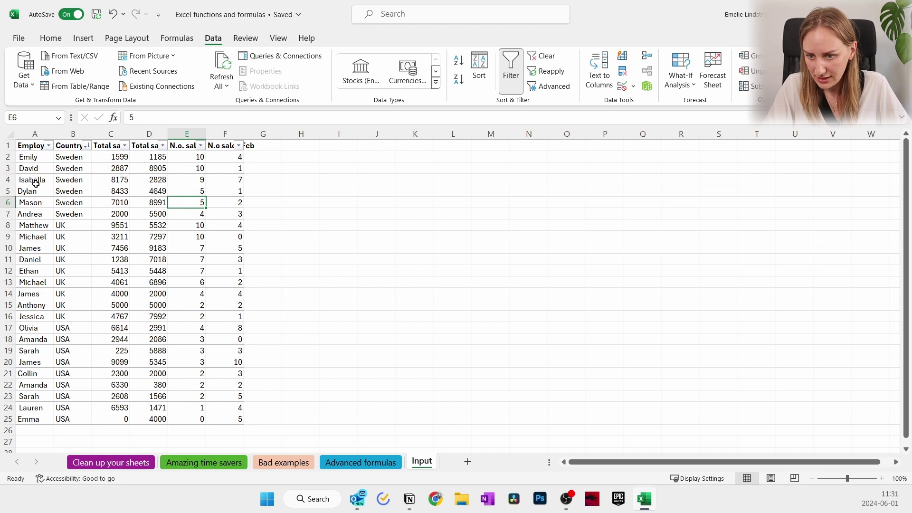
{"action": "left_click_drag", "start_coordinate": [35, 183], "coordinate": [237, 183]}
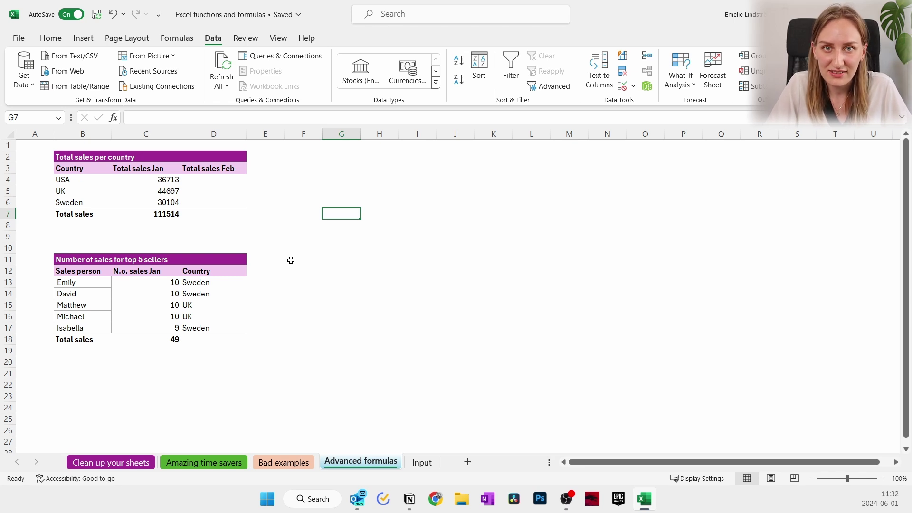
- Copy the Country header D11:D12 into E11:E12 and rename it to '% of sales'
{"action": "left_click_drag", "start_coordinate": [217, 258], "coordinate": [218, 271]}
{"action": "key", "text": "ctrl+c"}
{"action": "left_click", "coordinate": [263, 261]}
{"action": "key", "text": "ctrl+v"}
{"action": "double_click", "coordinate": [259, 269]}
{"action": "double_click", "coordinate": [259, 269]}
{"action": "type", "text": "% of sales"}
{"action": "key", "text": "Return"}
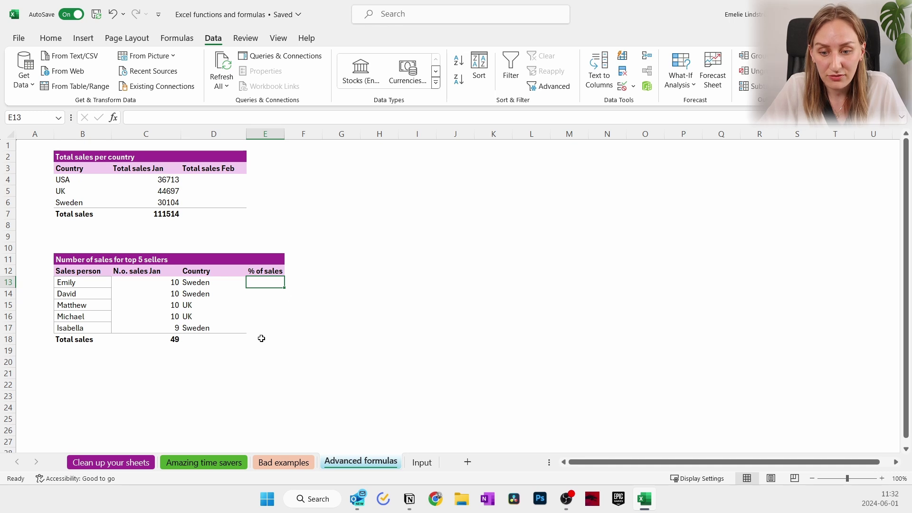
{"action": "left_click", "coordinate": [542, 271]}
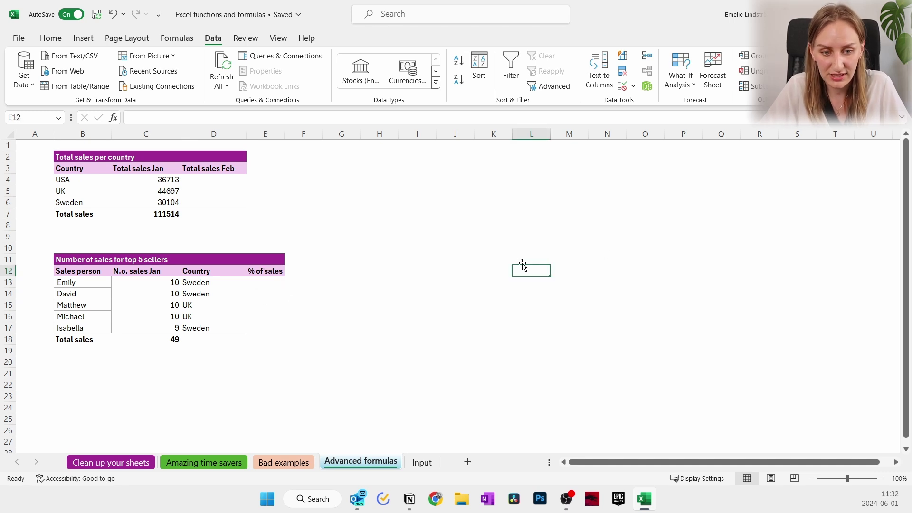
{"action": "left_click", "coordinate": [721, 214]}
{"action": "left_click", "coordinate": [417, 225]}
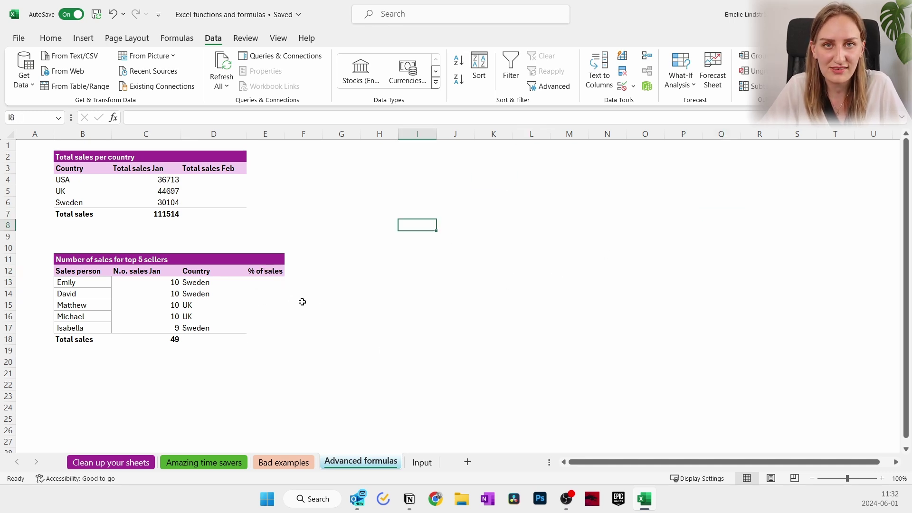